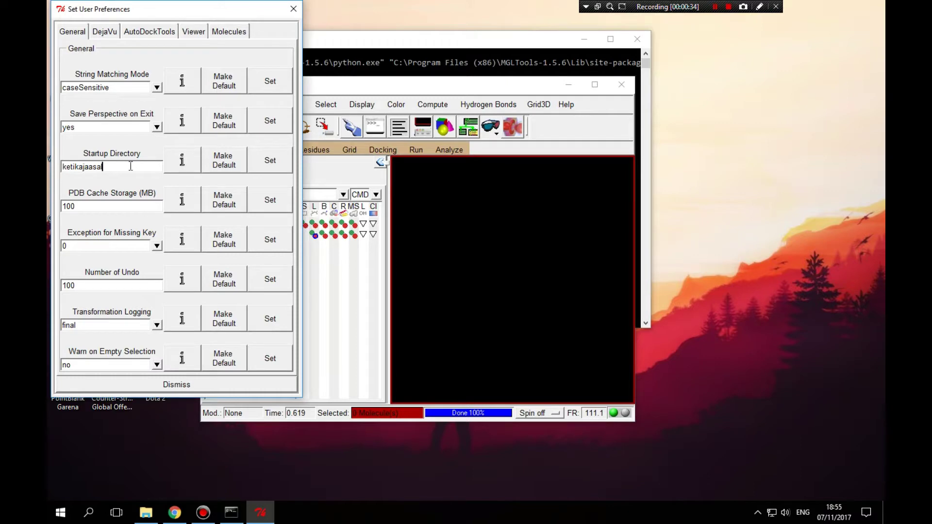
- Set the startup directory preference to the farmakokimia folder on the Desktop and close the preferences
left_click(265, 156)
left_click(557, 296)
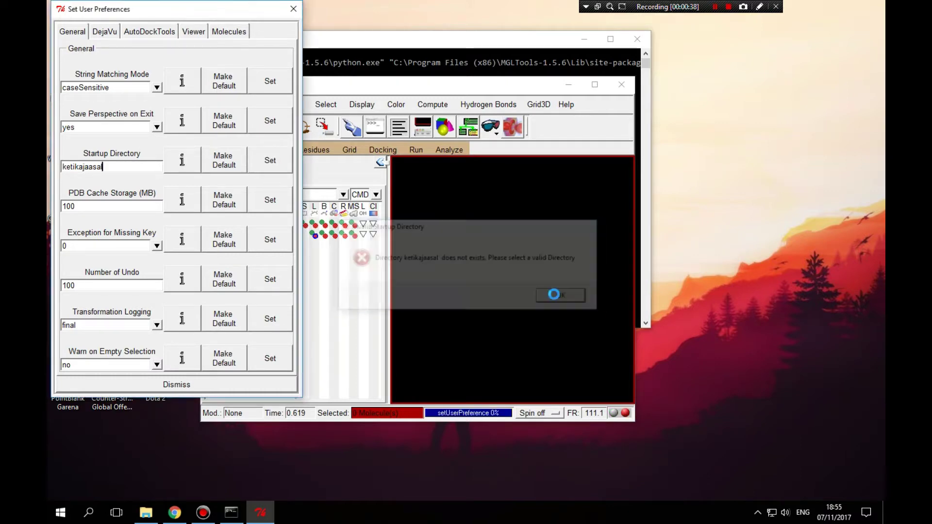
left_click_drag(547, 248, 552, 304)
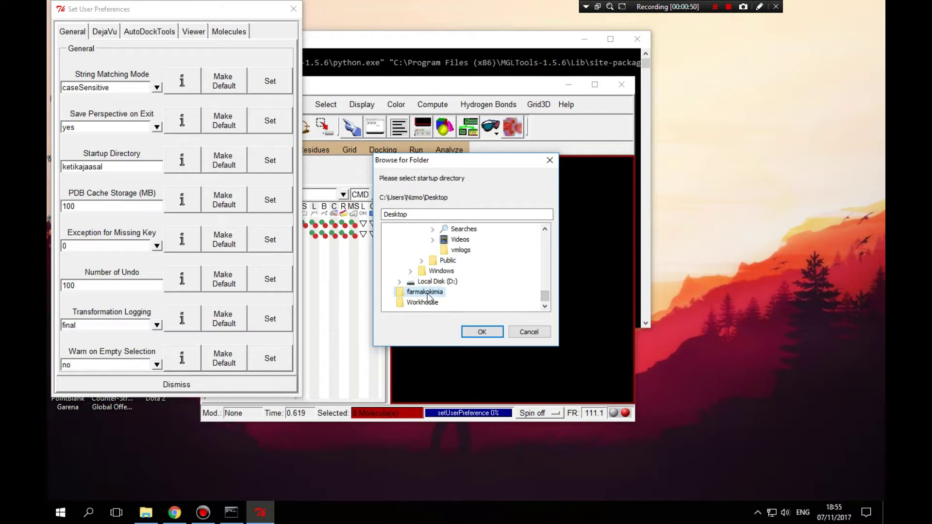
left_click(474, 330)
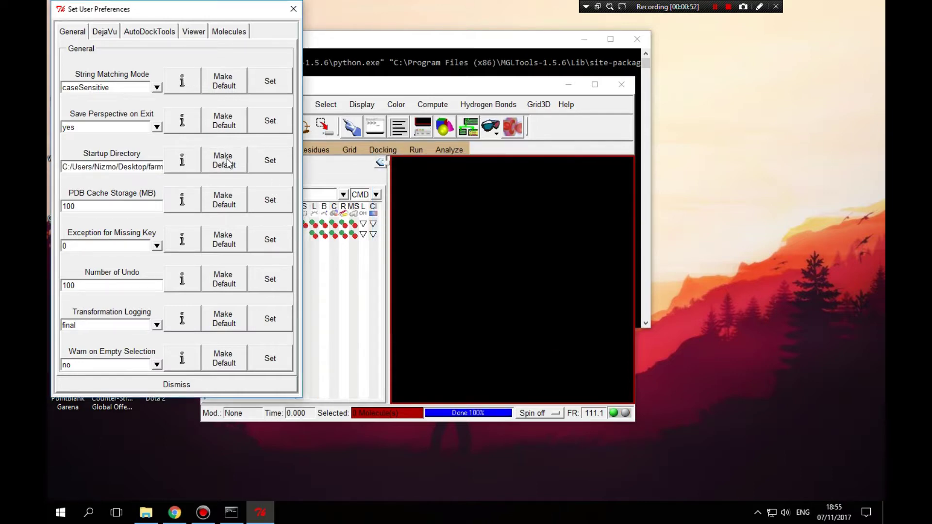
left_click(294, 10)
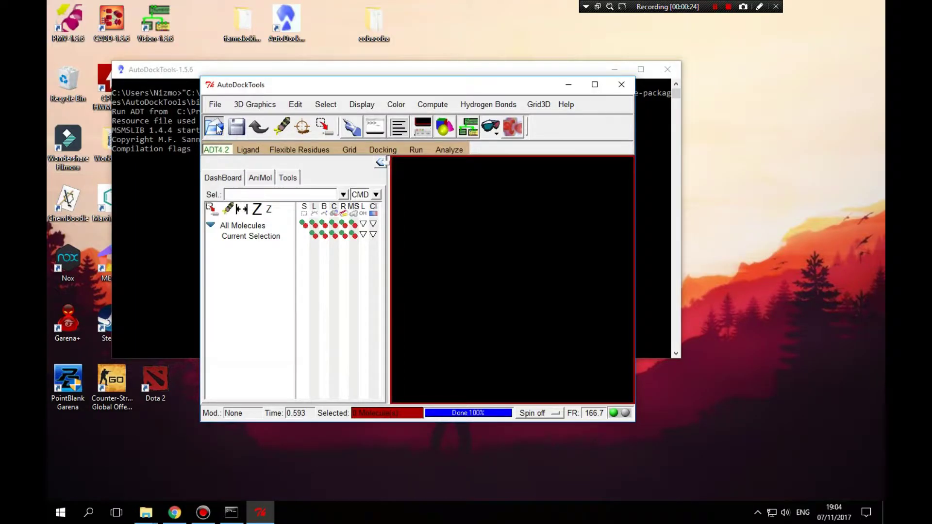
- Load the molecule file 6cox.pdb from the farmakokimia folder
left_click(217, 129)
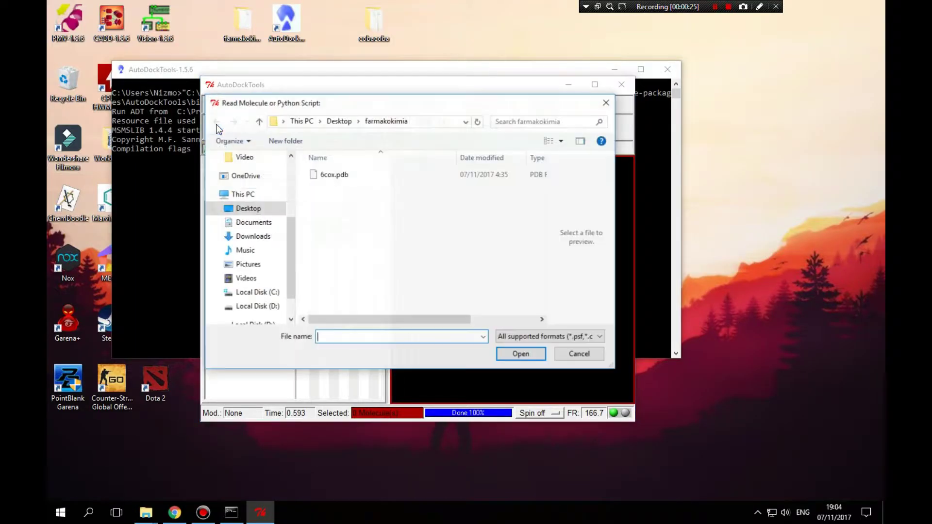
left_click(334, 174)
left_click(520, 355)
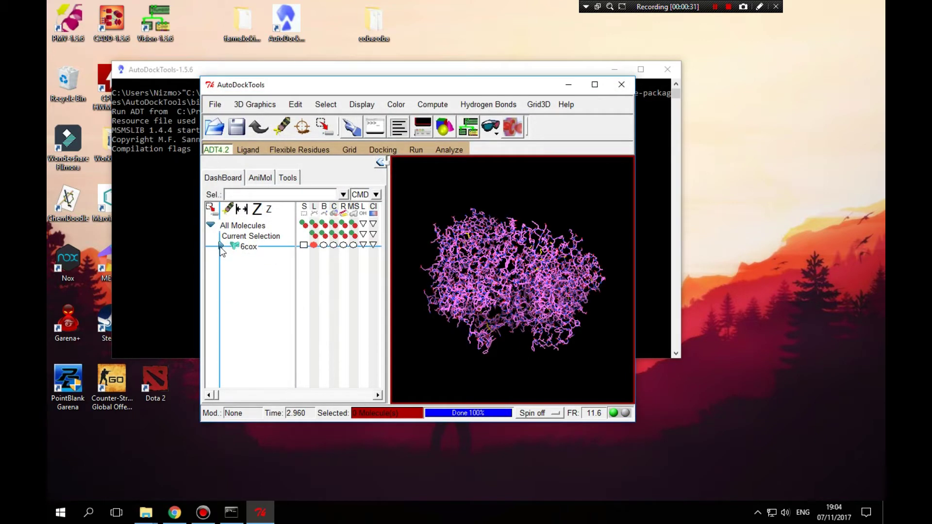
- Select residue S58701 in chain A of 6cox and write it as the PDB file 6cox_ligan.pdb
left_click(221, 246)
left_click(232, 256)
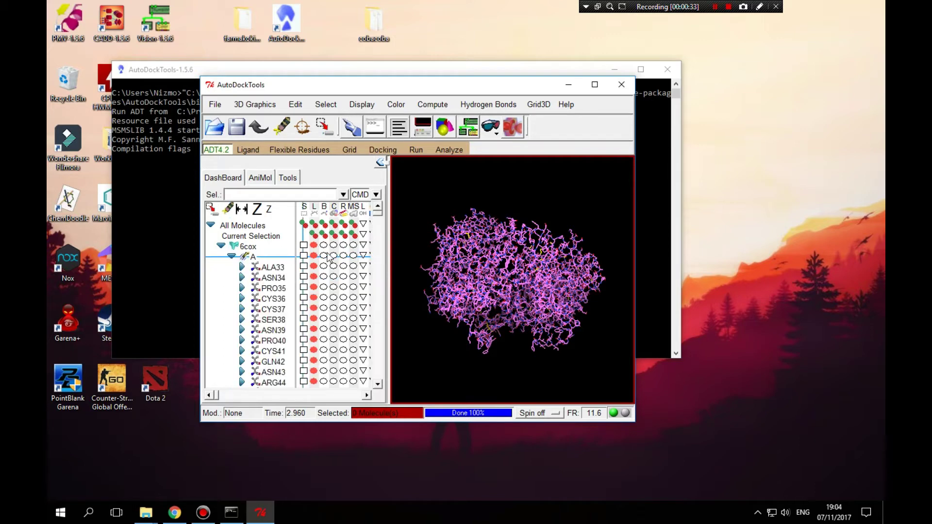
left_click_drag(379, 220, 377, 384)
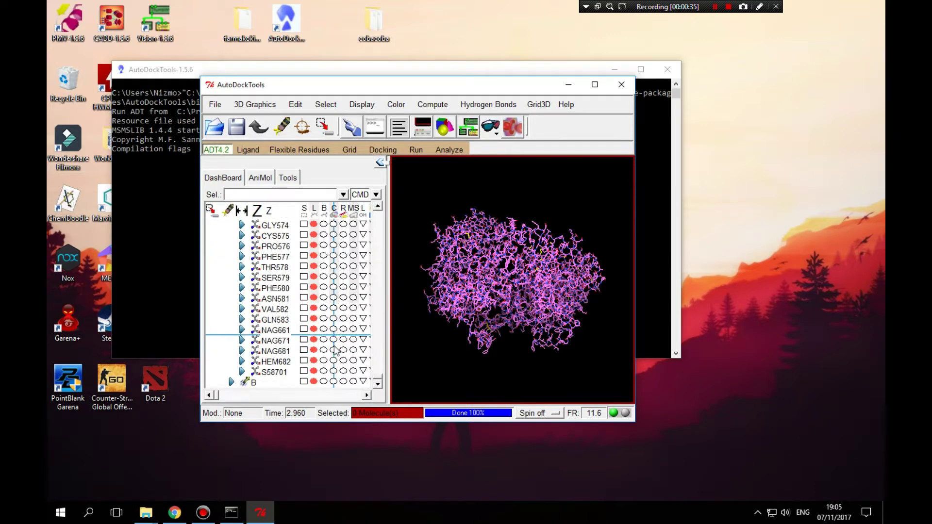
left_click(304, 371)
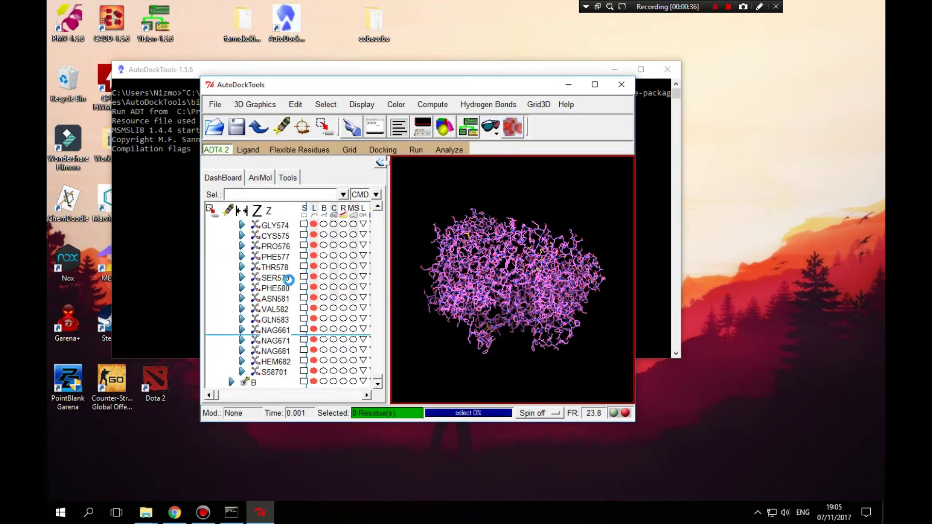
left_click(215, 104)
mouse_move(258, 176)
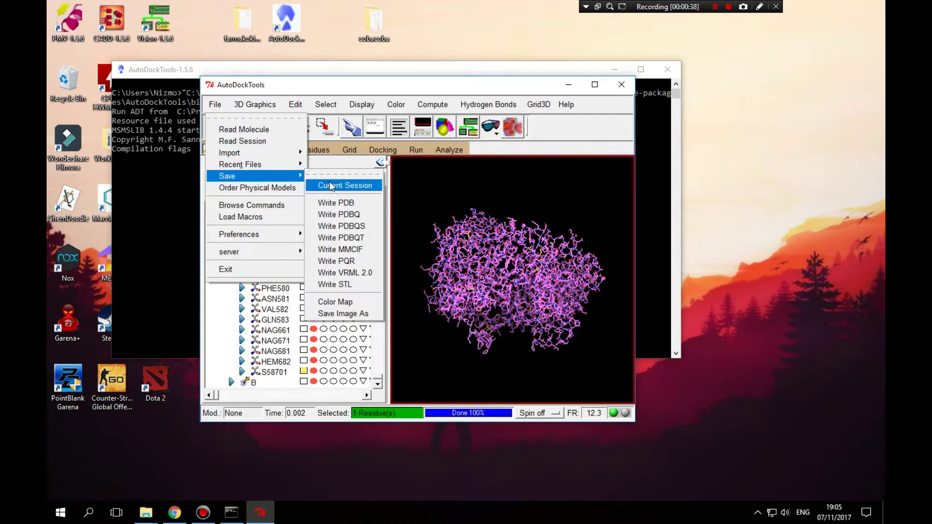
left_click(346, 203)
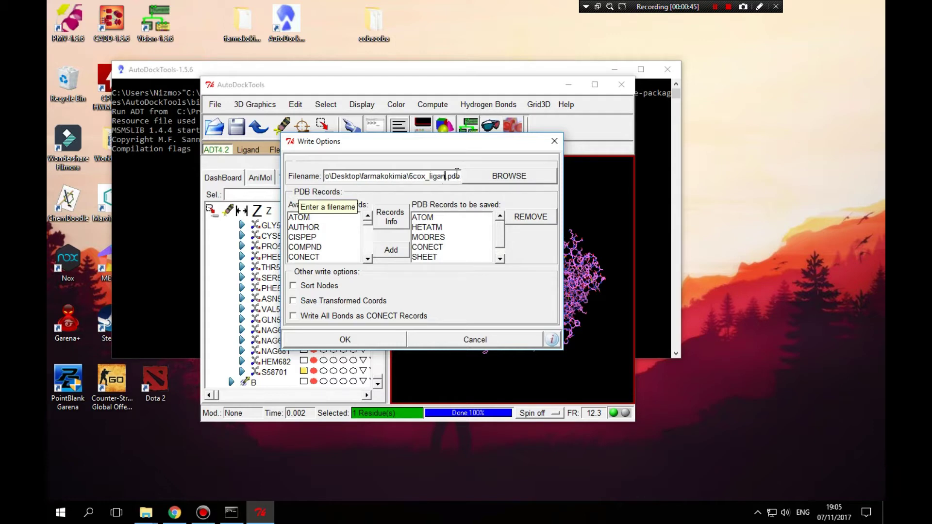
left_click(364, 342)
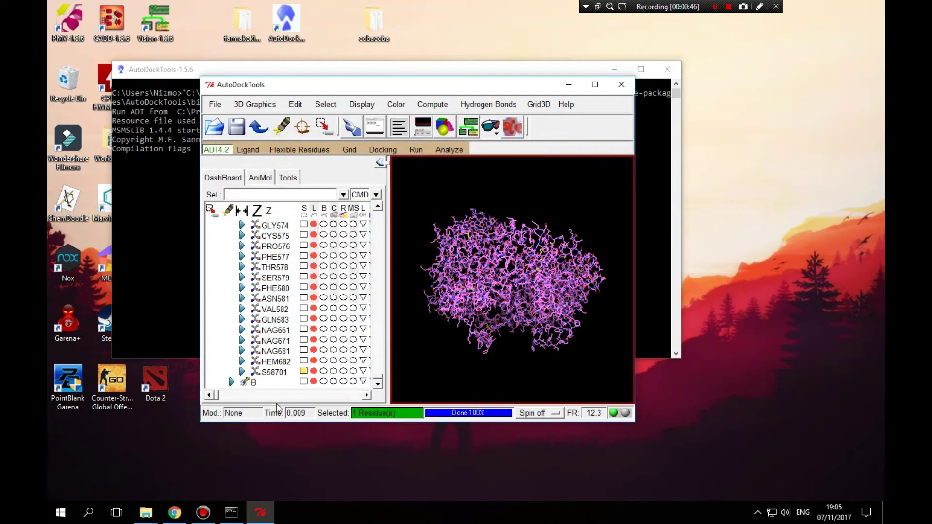
- Delete chain B together with residues NAG661, NAG671, NAG681, HEM682 and S58701 of chain A
left_click(304, 381)
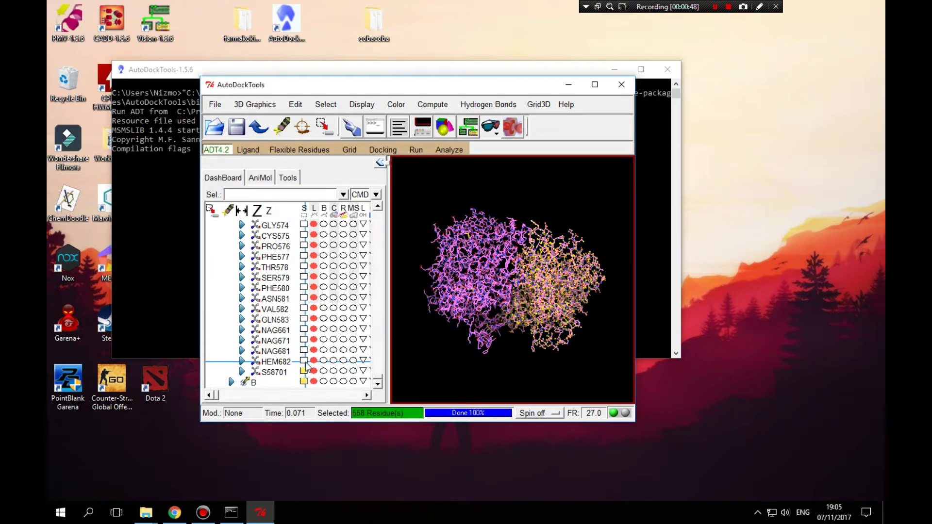
left_click_drag(306, 367, 306, 334)
left_click(295, 105)
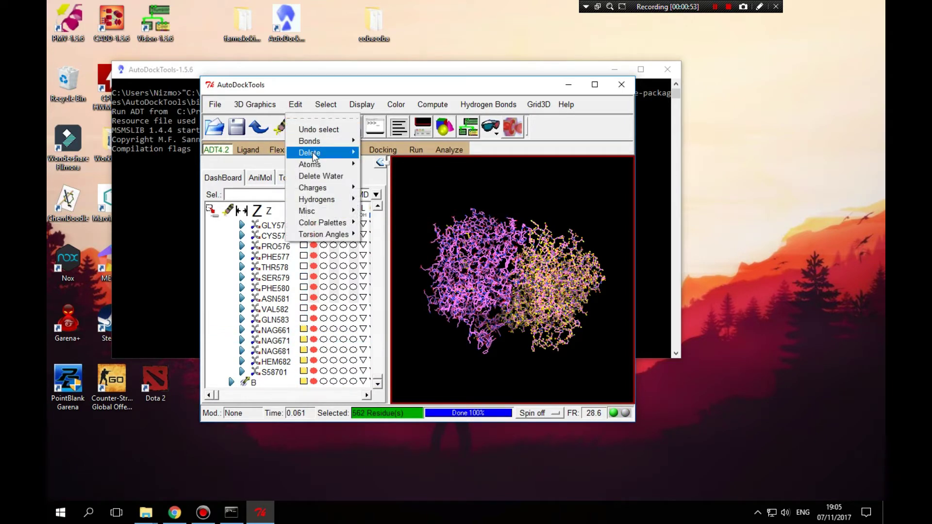
mouse_move(335, 153)
left_click(409, 185)
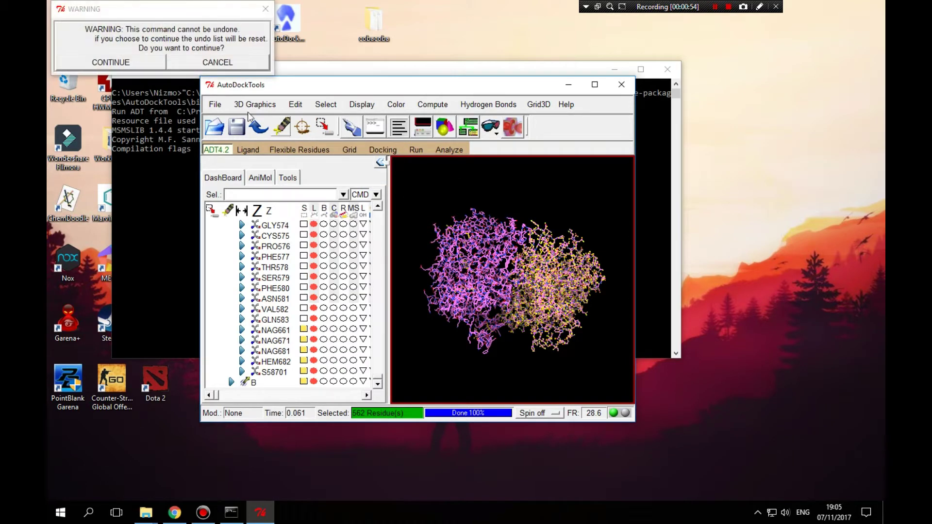
left_click(146, 67)
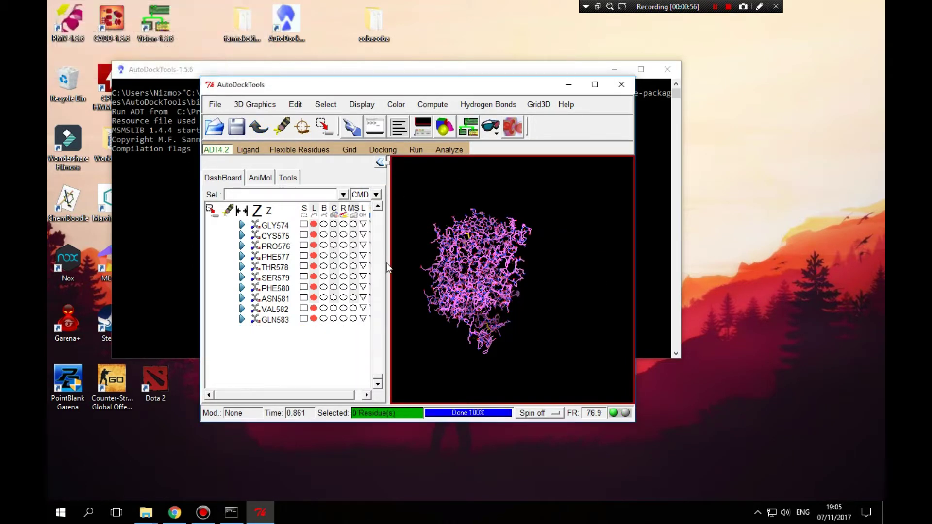
- Write the remaining chain A structure as the PDB file 6cox_A.pdb in the farmakokimia folder
left_click(215, 104)
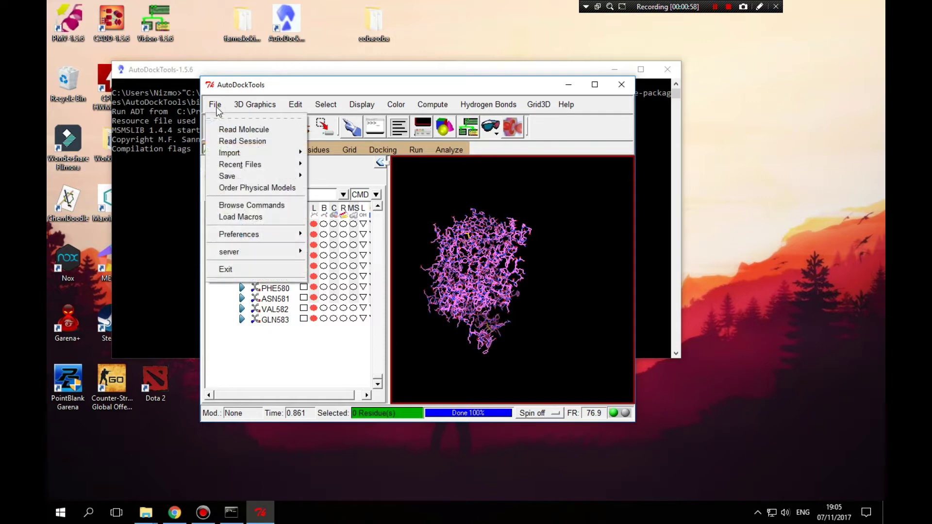
mouse_move(257, 175)
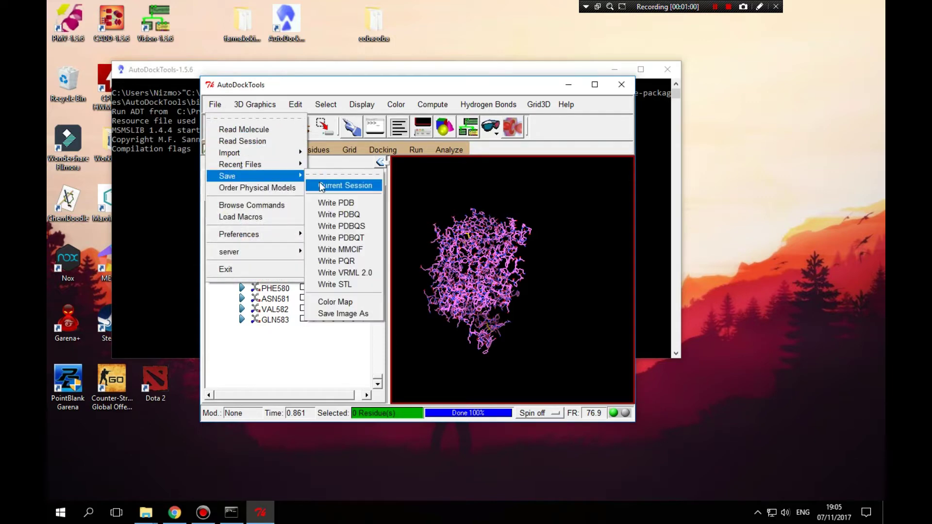
left_click(343, 202)
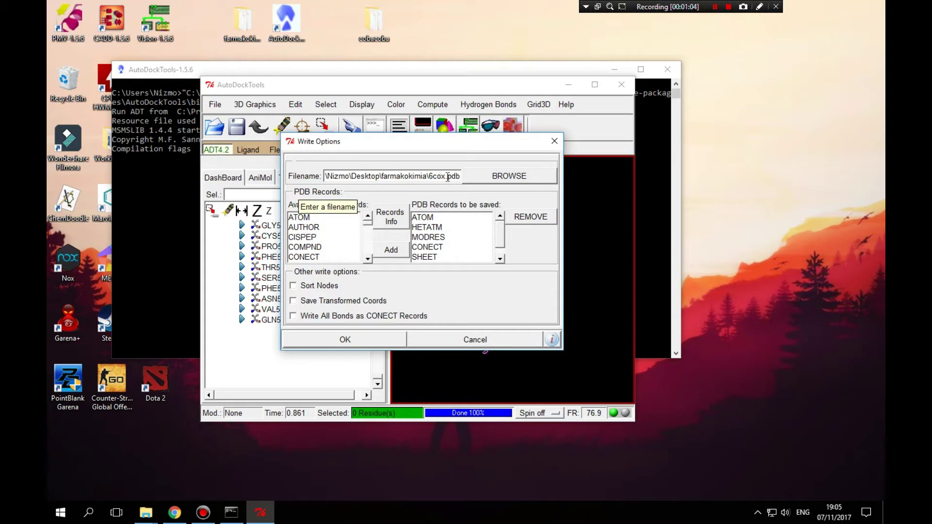
left_click(366, 338)
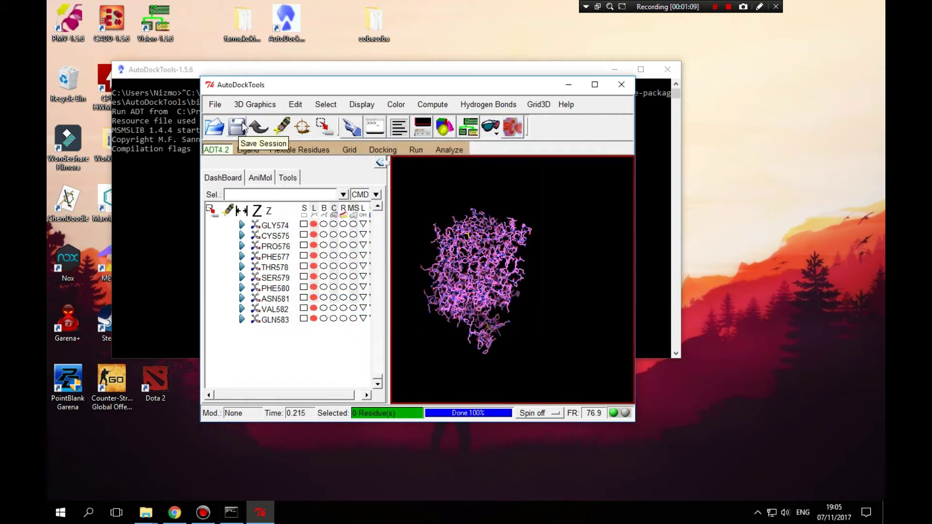
- Add polar-only hydrogens to the protein with the noBondOrder method and atom renumbering set to yes
left_click(294, 104)
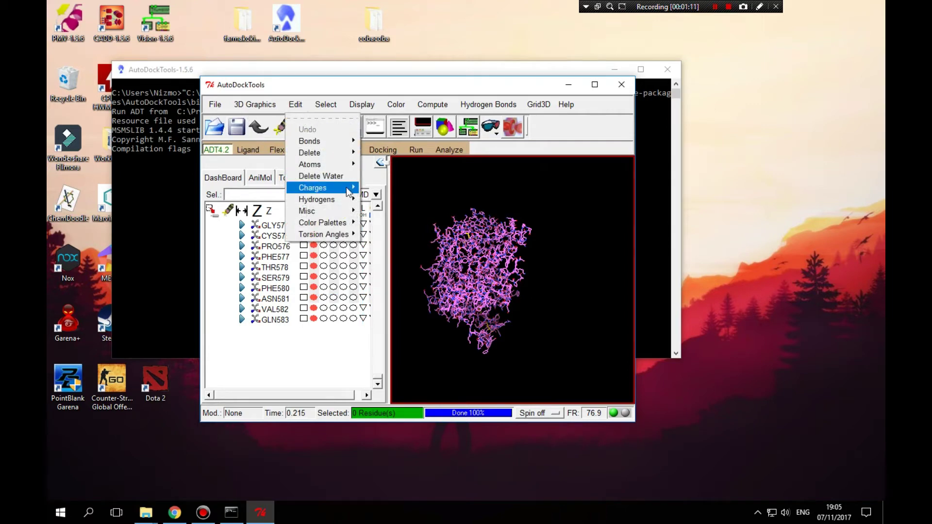
mouse_move(342, 199)
left_click(392, 210)
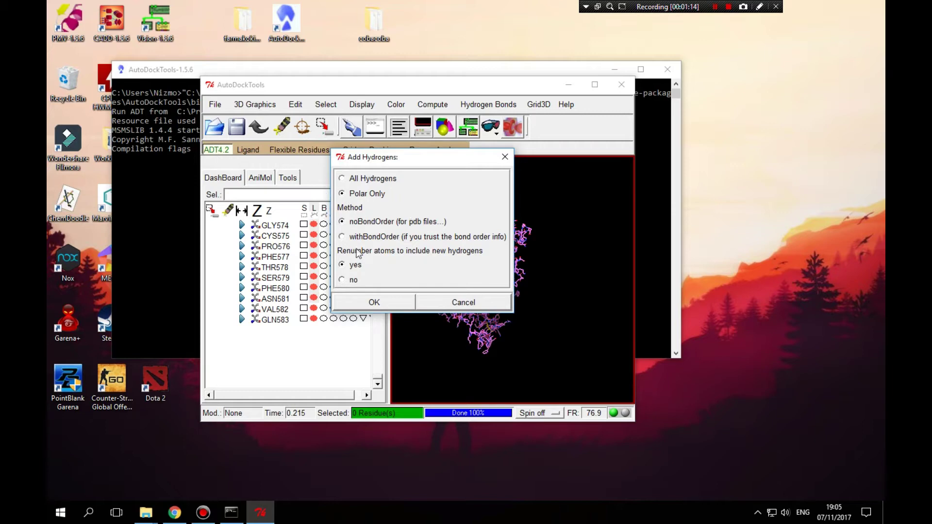
left_click(375, 302)
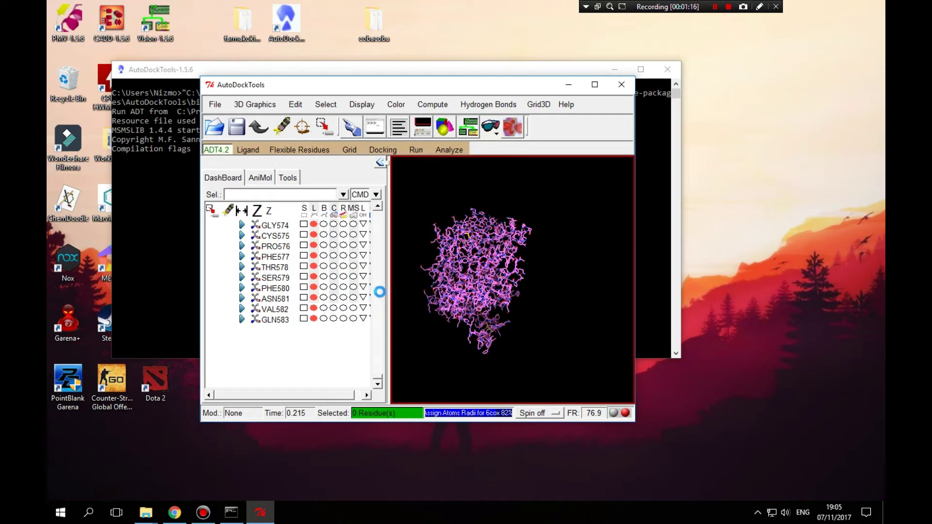
- Write the protein with added hydrogens as the PDB file 6cox_A_hydro.pdb
left_click(216, 105)
mouse_move(270, 175)
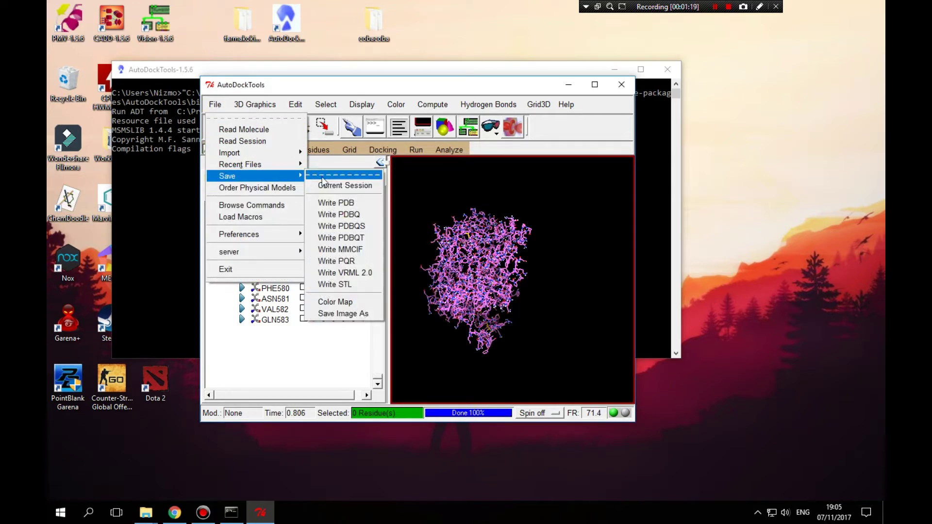
left_click(343, 203)
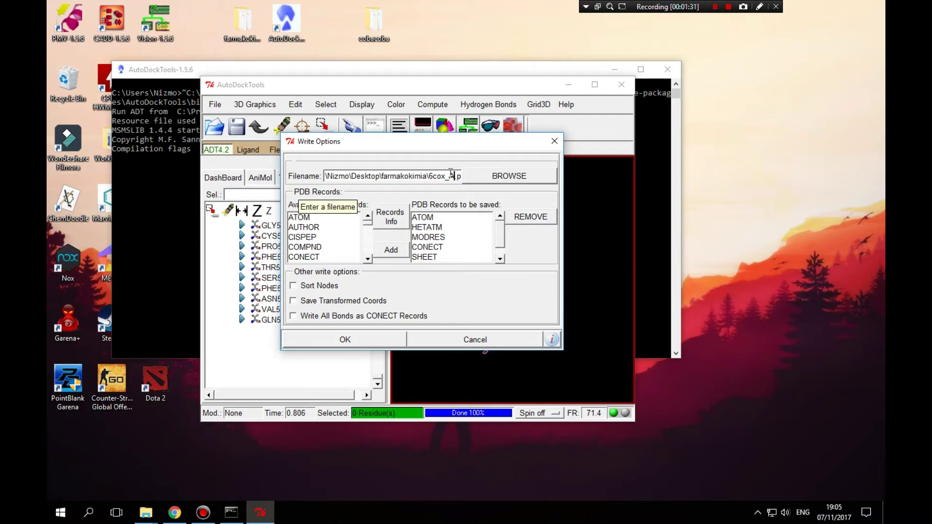
type("hy.pdb")
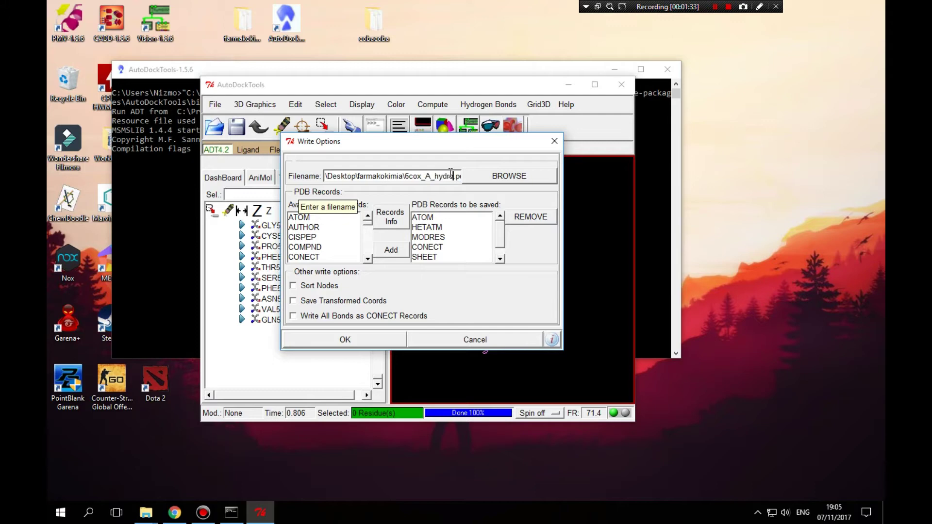
left_click(369, 346)
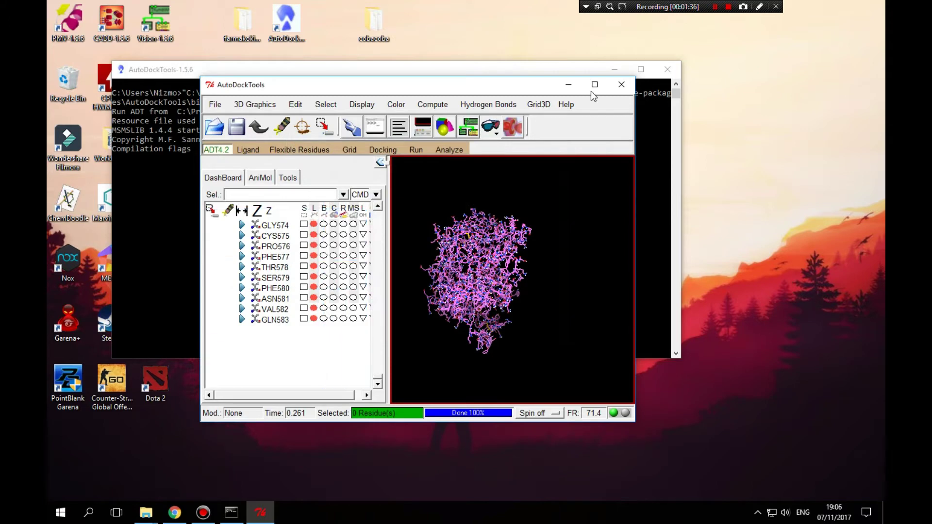
- Quit AutoDockTools and relaunch it for an empty session, postponing the registration
left_click(623, 87)
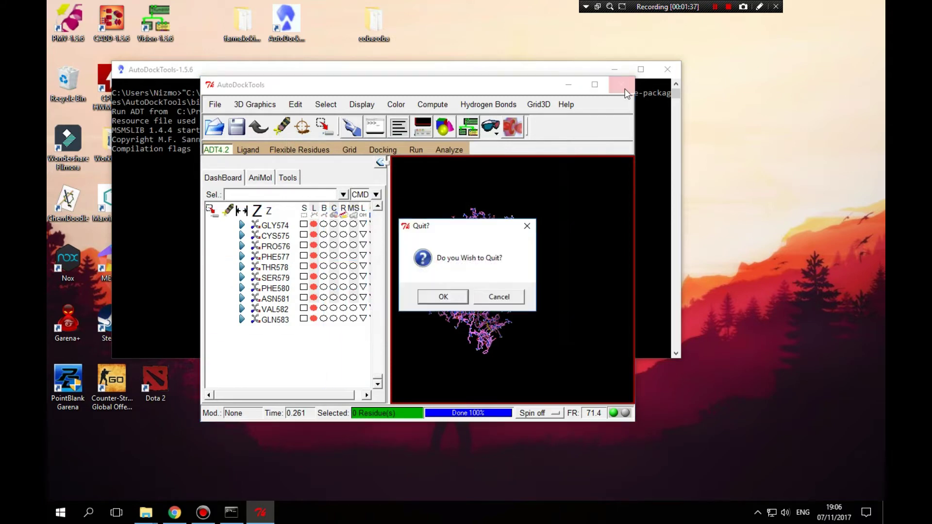
left_click(442, 298)
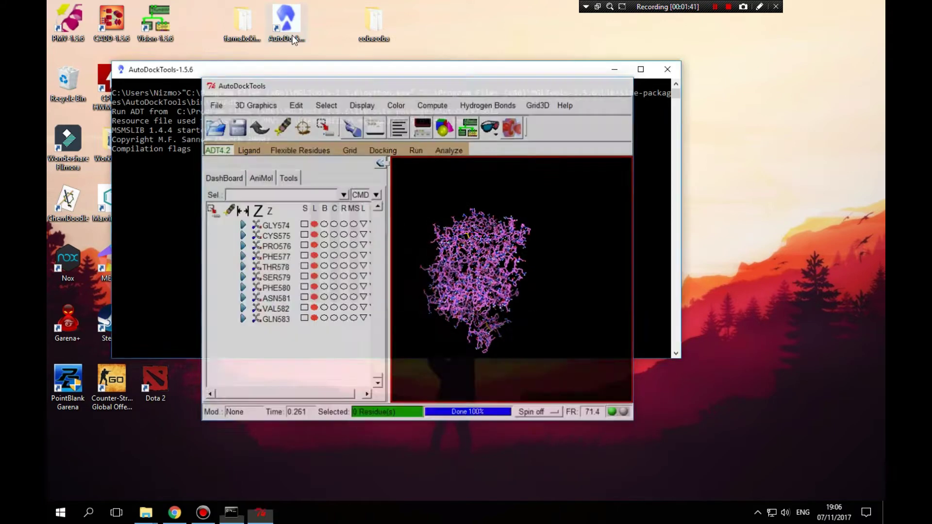
double_click(293, 35)
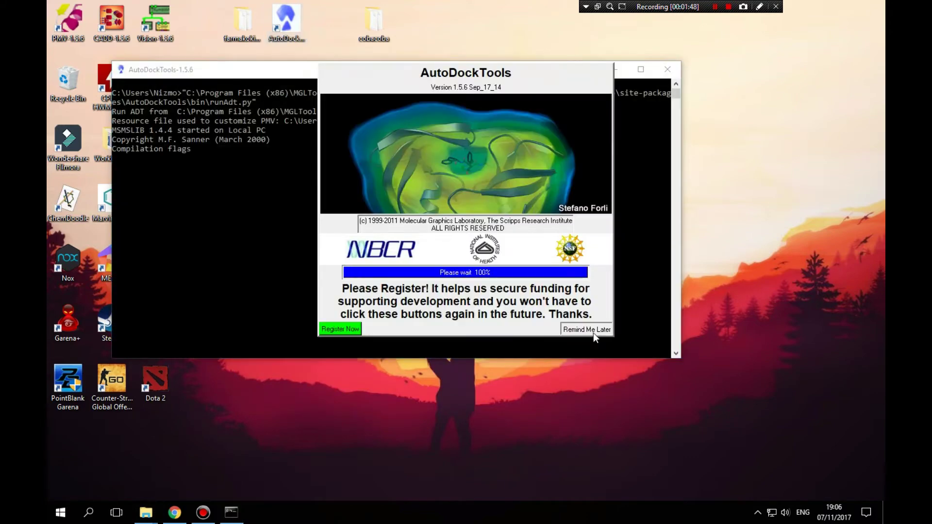
left_click(593, 333)
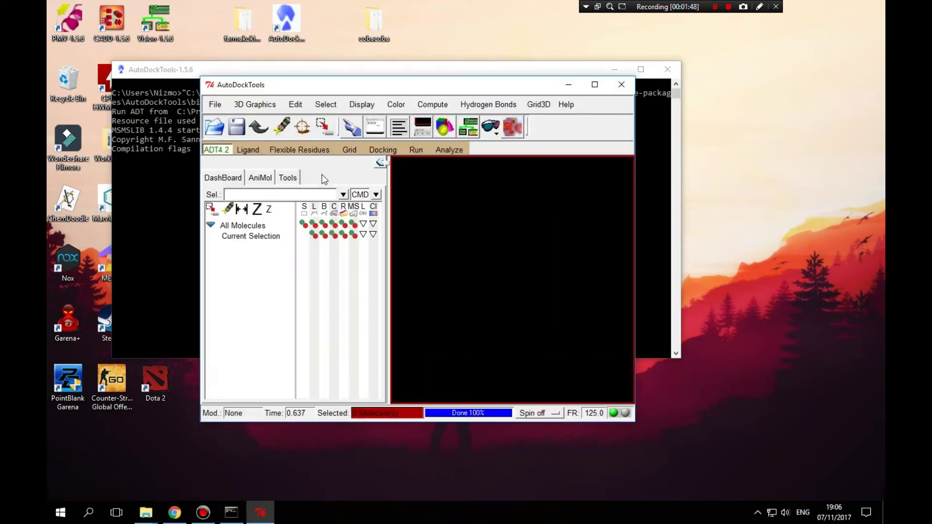
- Load the ligand file 6cox_ligan.pdb from the farmakokimia folder
left_click(226, 128)
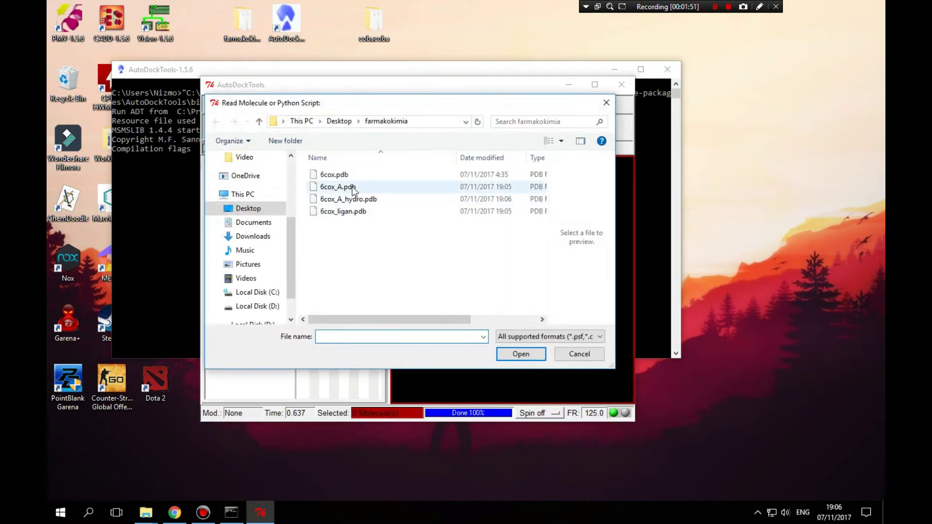
left_click(361, 212)
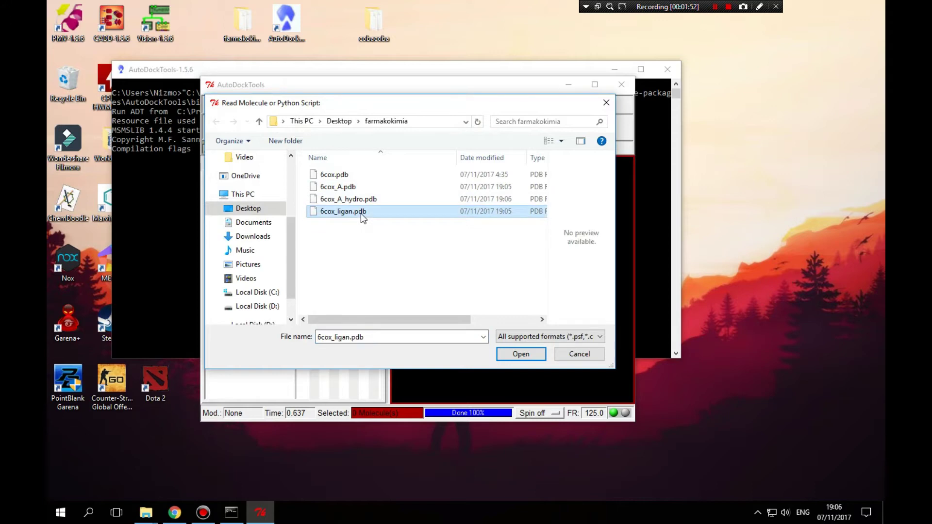
left_click(523, 352)
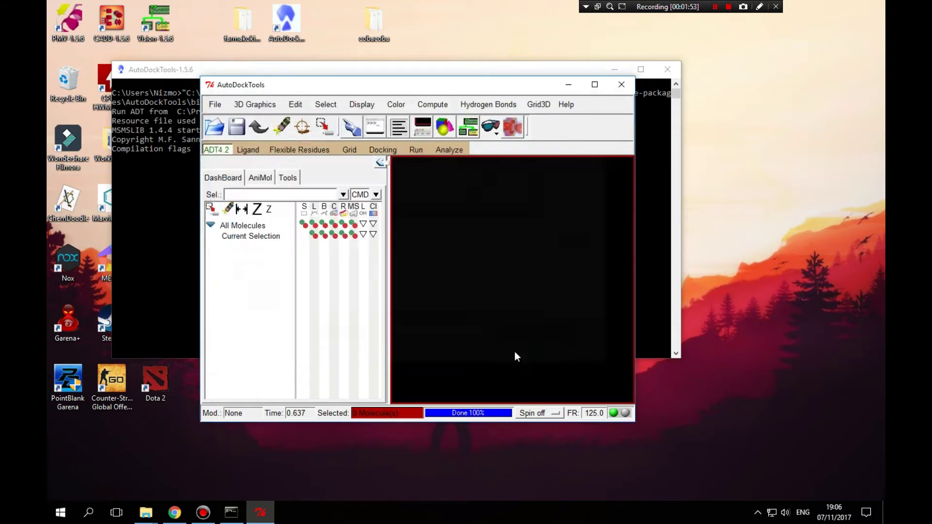
- Add all hydrogens to the ligand with the noBondOrder method and atom renumbering set to yes
left_click(296, 105)
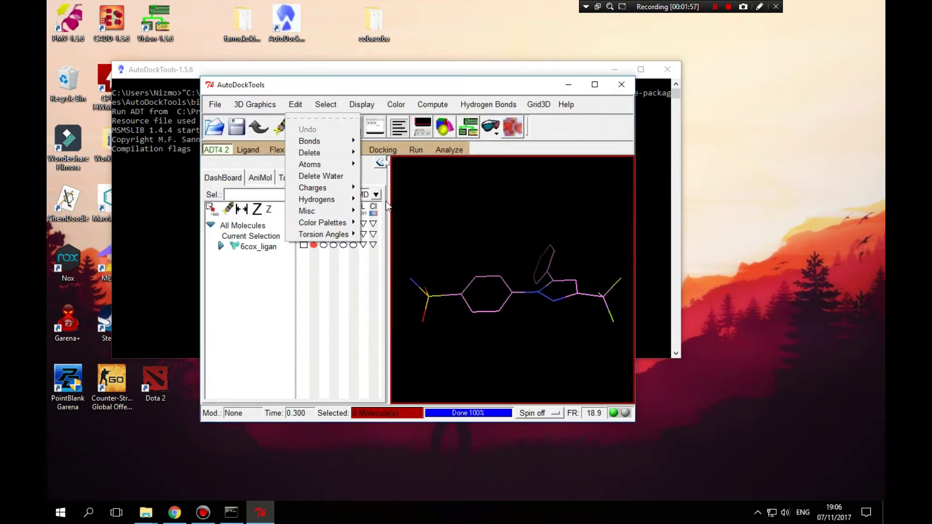
mouse_move(335, 199)
left_click(374, 208)
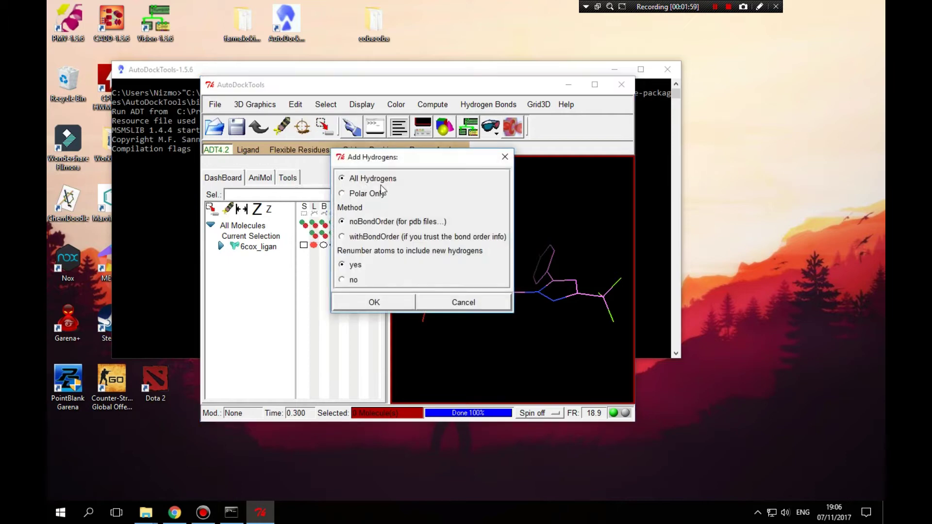
left_click(398, 298)
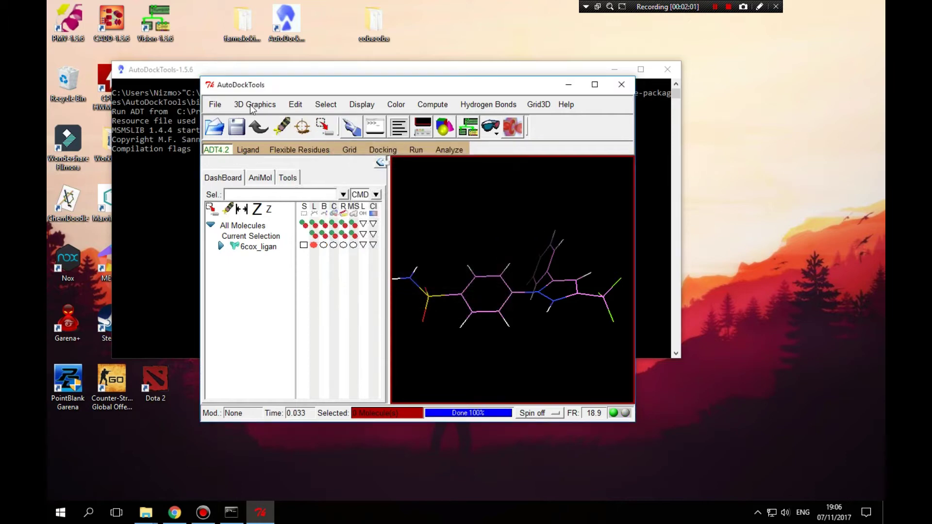
- Write the ligand with added hydrogens as the PDB file 6cox_ligan_hydro.pdb in the farmakokimia folder
left_click(215, 105)
mouse_move(272, 175)
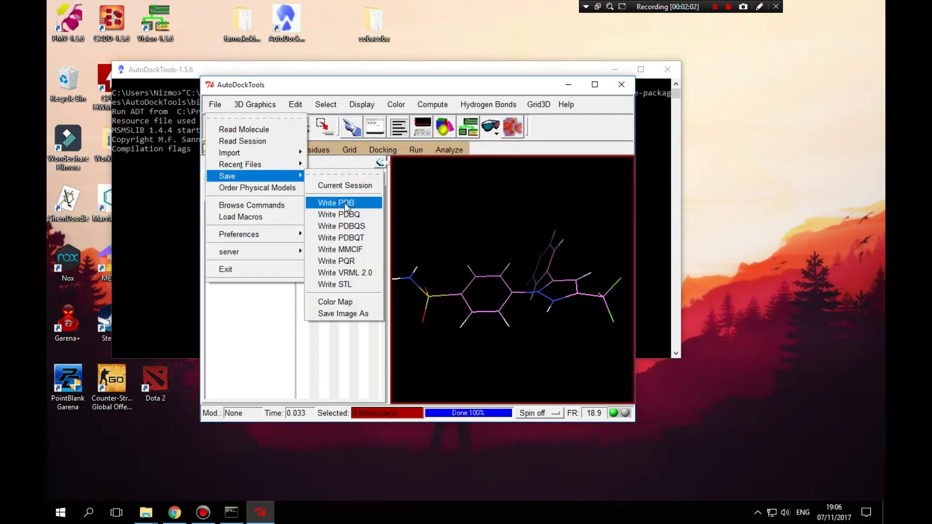
left_click(347, 203)
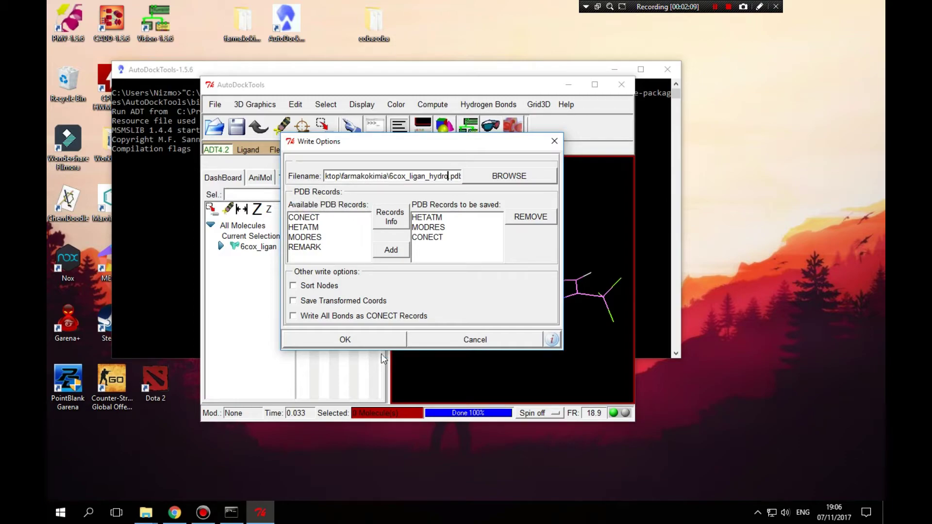
left_click(372, 341)
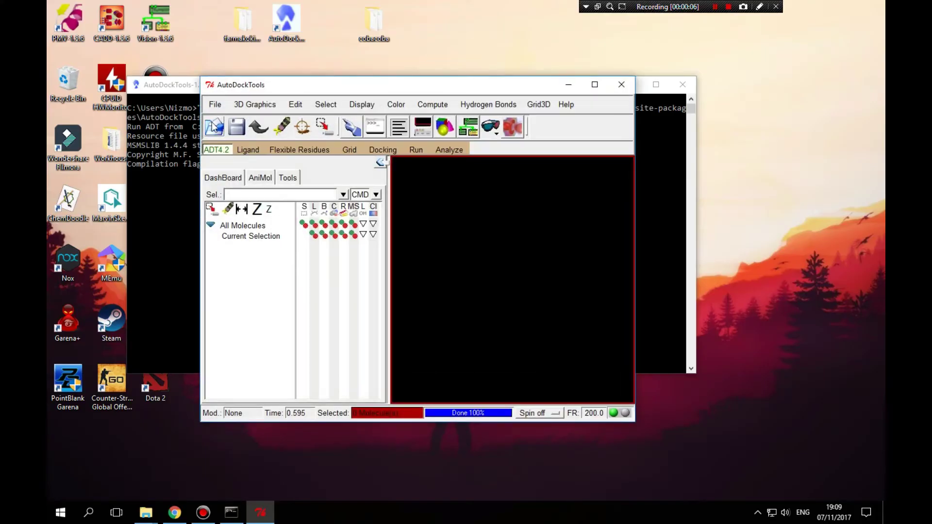
- Load the ligand file 6cox_ligan_hydro.pdb and the protein file 6cox_A_hydro.pdb from the farmakokimia folder
left_click(214, 127)
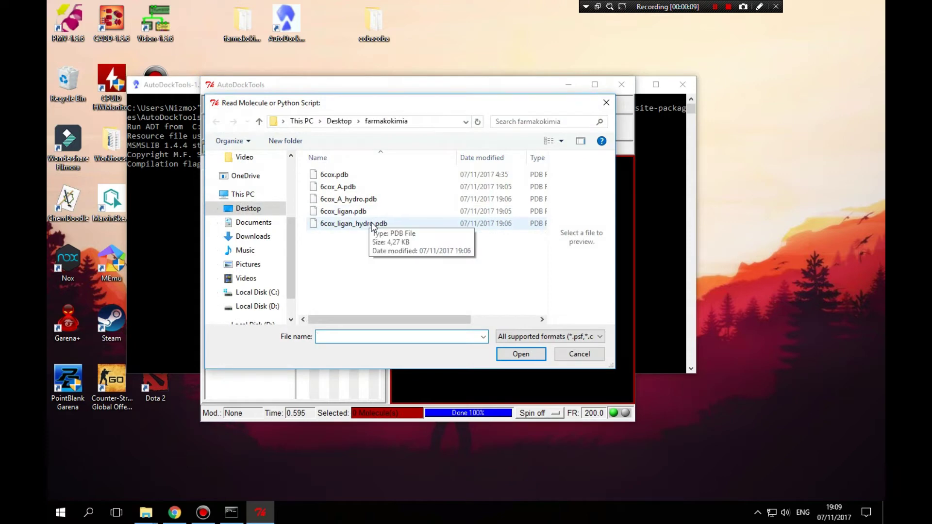
left_click(372, 226)
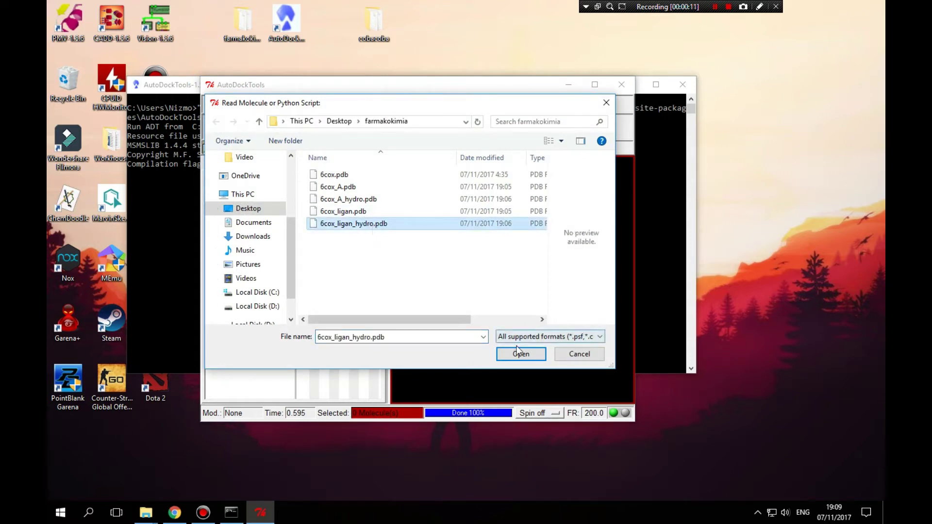
double_click(373, 226)
left_click(215, 105)
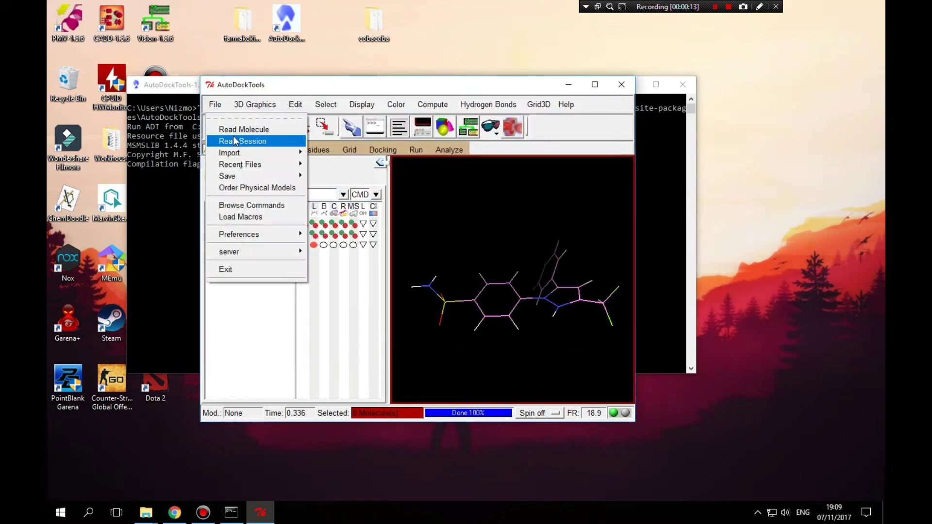
left_click(238, 141)
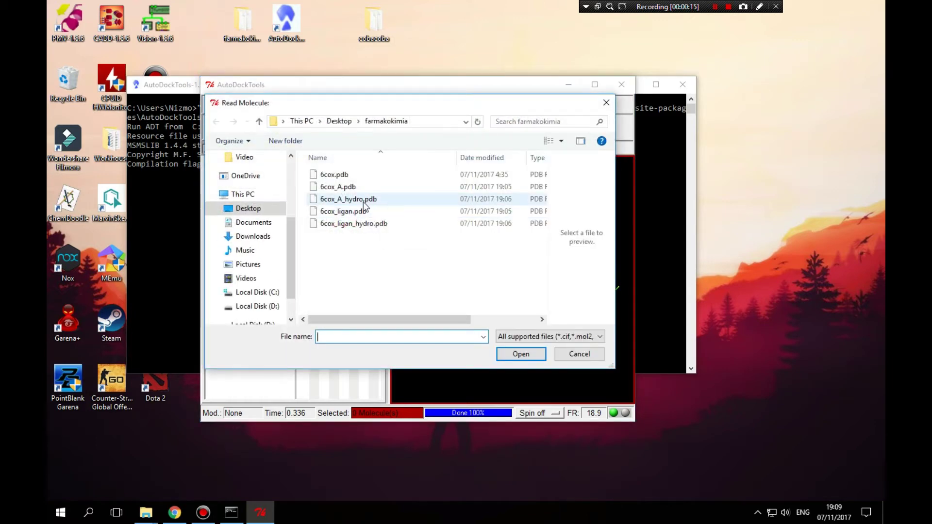
left_click(364, 203)
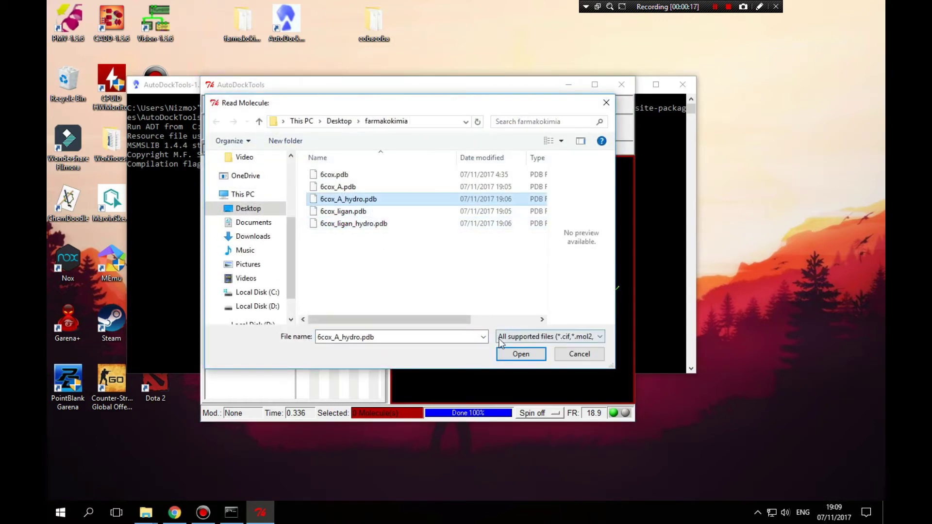
left_click(509, 355)
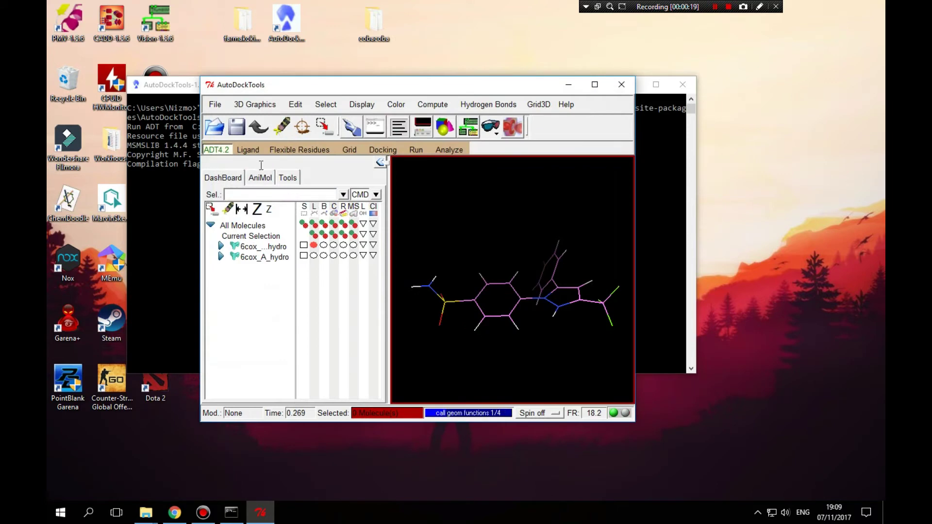
- Display 6cox_A_hydro as a ribbon instead of lines and set the view to spin
left_click(342, 256)
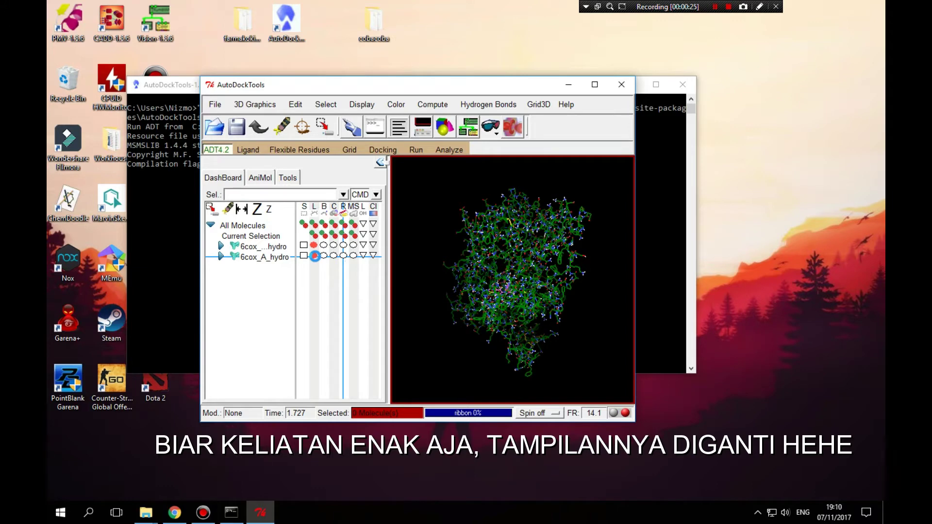
left_click(315, 256)
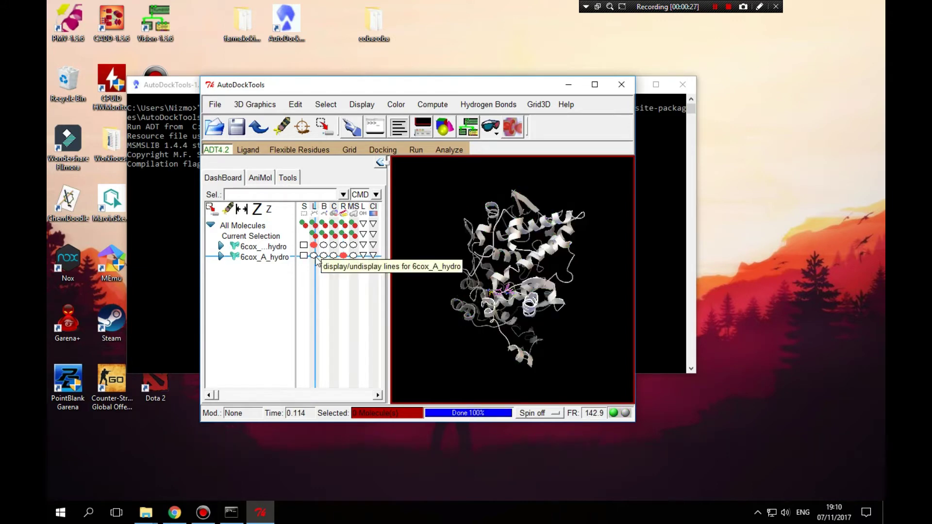
left_click(550, 414)
left_click(536, 427)
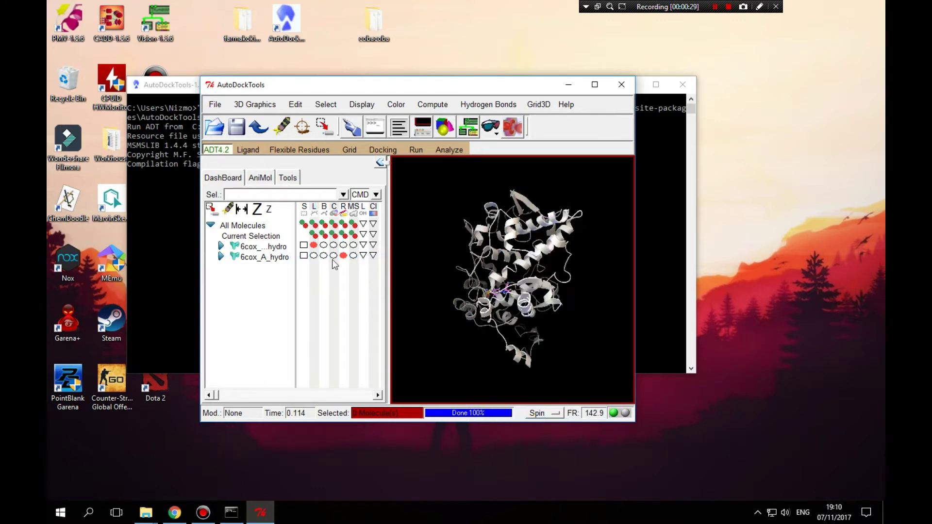
- Choose the loaded molecule 6cox_ligan_hydro as the ligand for AutoDock4 and accept its setup summary
left_click(248, 151)
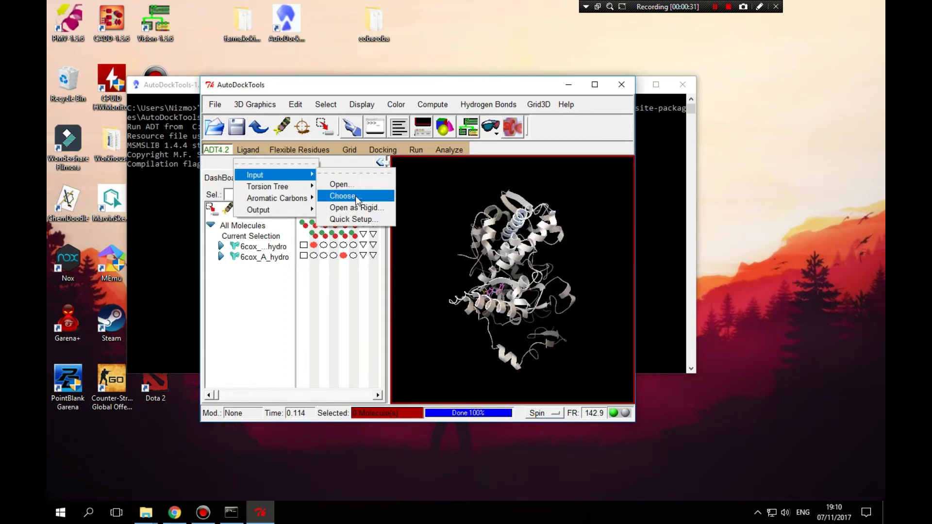
left_click(340, 195)
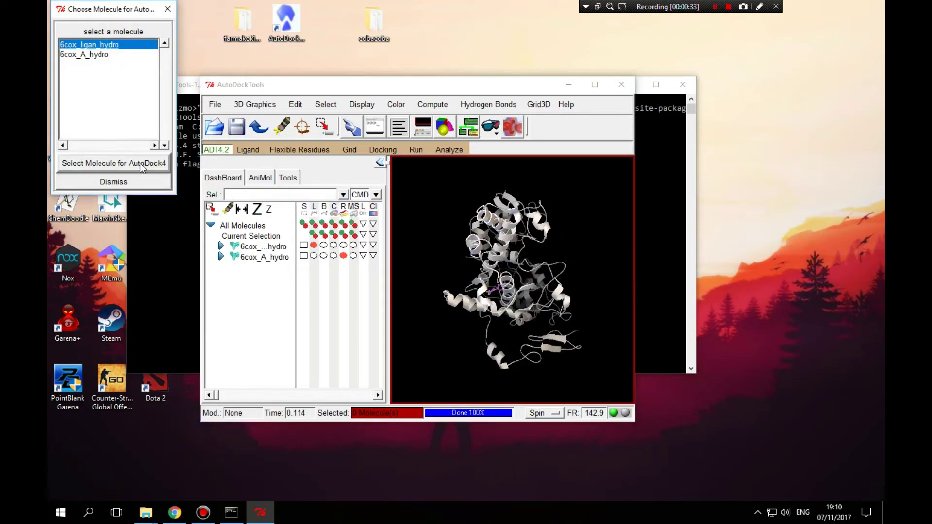
left_click(140, 163)
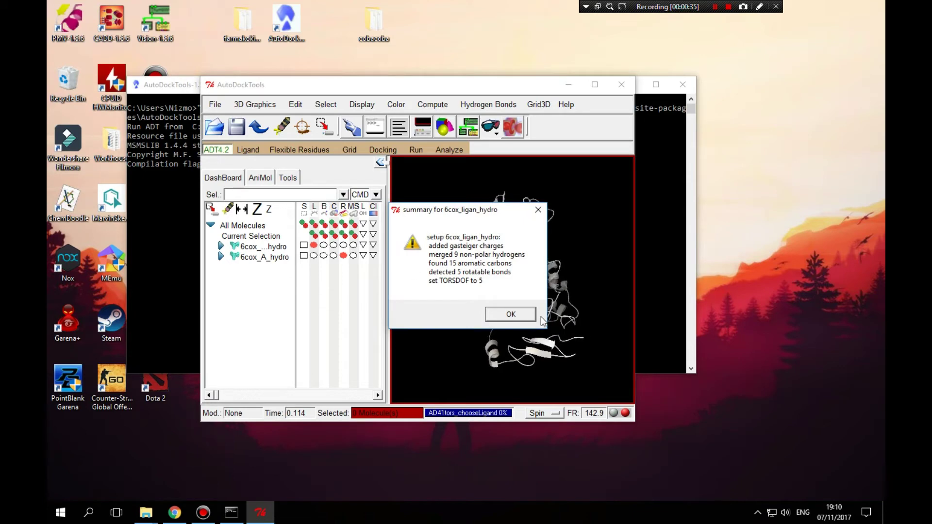
left_click(510, 314)
- Save the prepared ligand in PDBQT format as 6cox_ligan_hydro.pdbqt in the farmakokimia folder
left_click(247, 150)
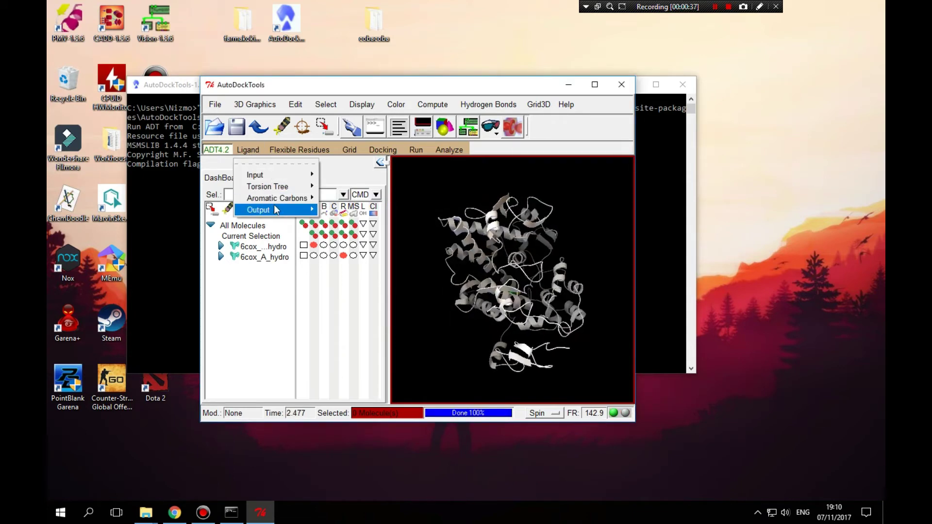
mouse_move(287, 208)
left_click(359, 215)
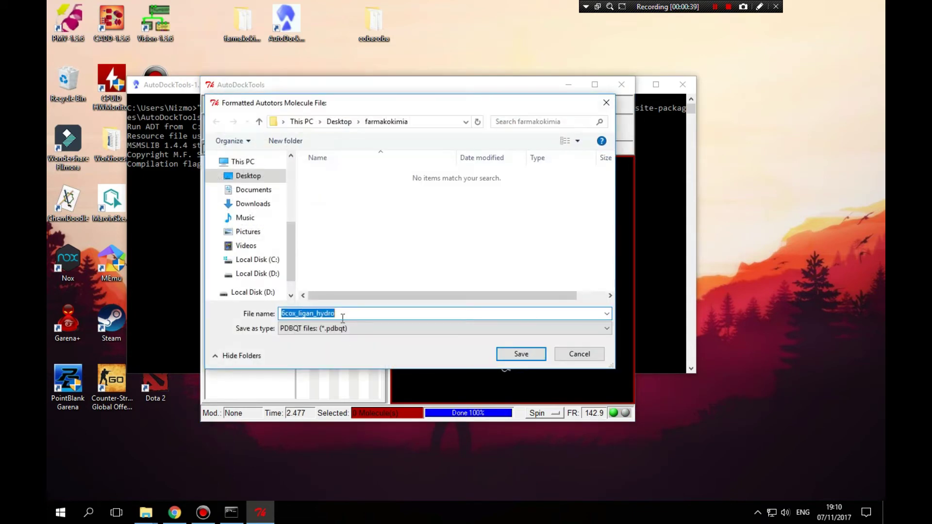
type(".pdbqt")
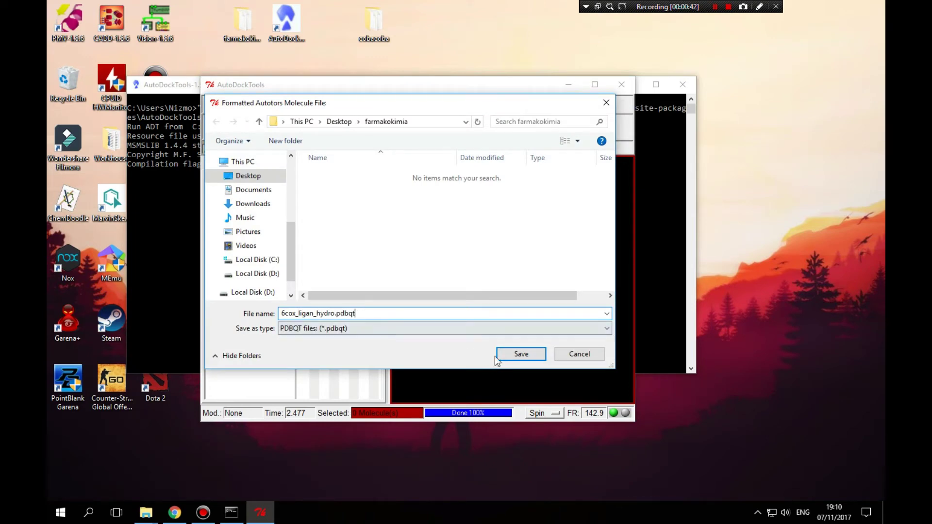
left_click(512, 355)
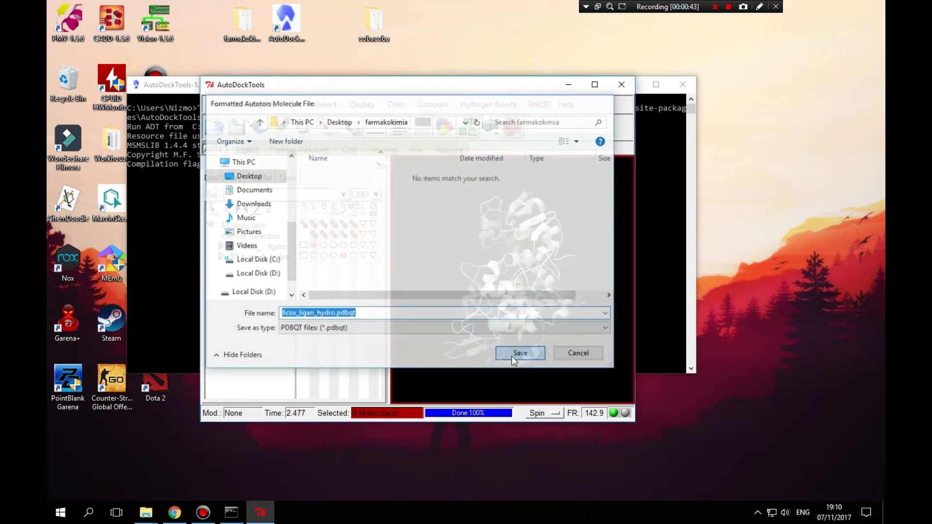
- Choose 6cox_A_hydro as the macromolecule for the flexible residues setup, accepting the added charges and atom types
left_click(286, 151)
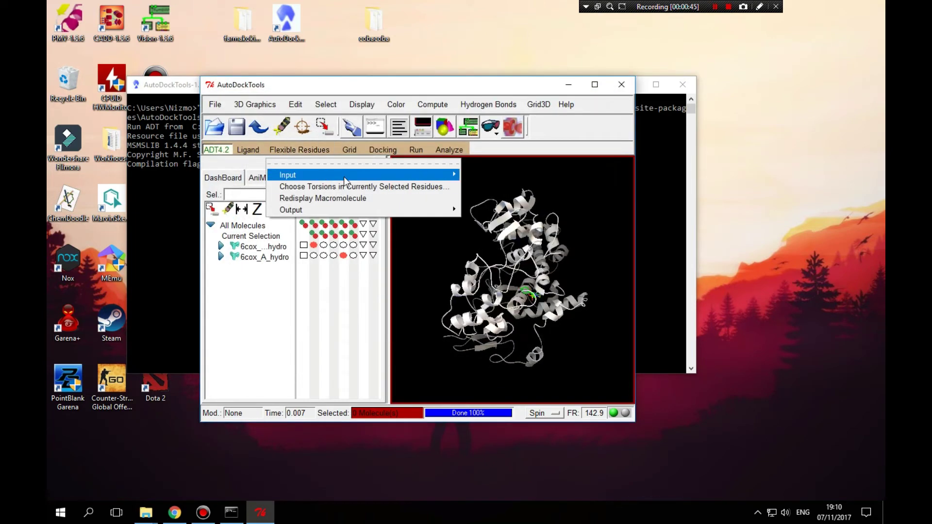
mouse_move(432, 173)
left_click(494, 196)
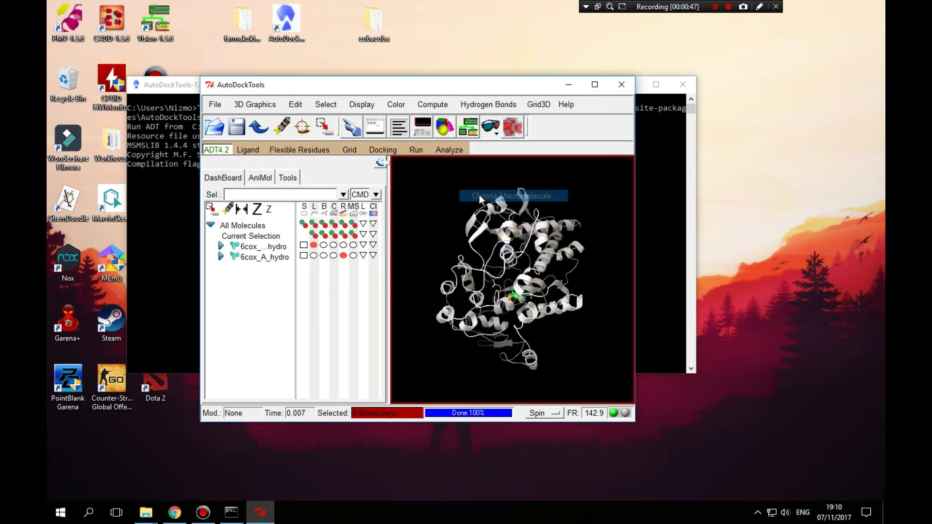
left_click(96, 54)
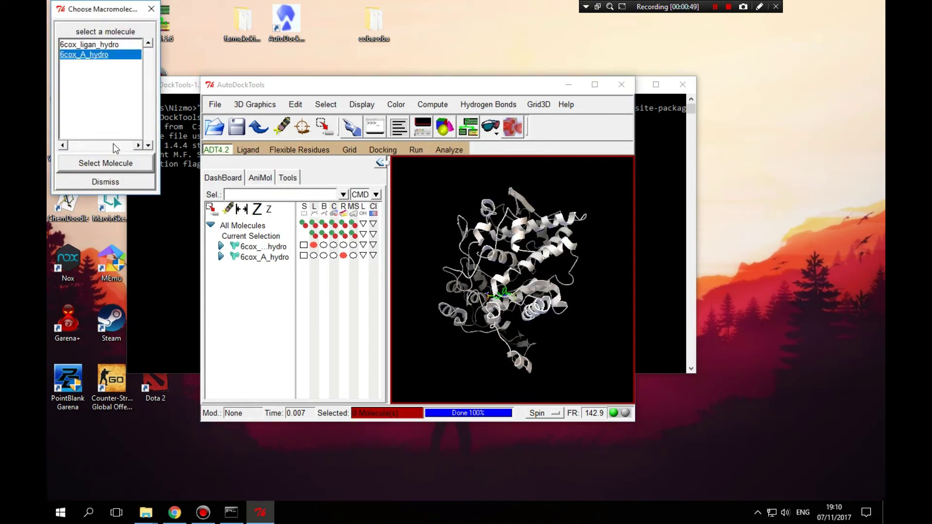
left_click(118, 163)
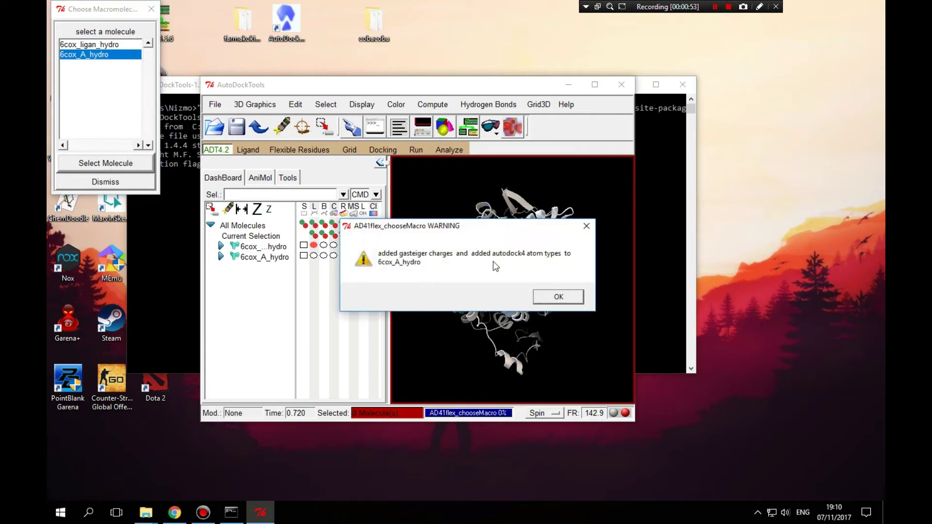
left_click(558, 297)
- Try to save the macromolecule's non-flexible residue output as 6cox_A_hydro.pdbqt in the farmakokimia folder
left_click(300, 149)
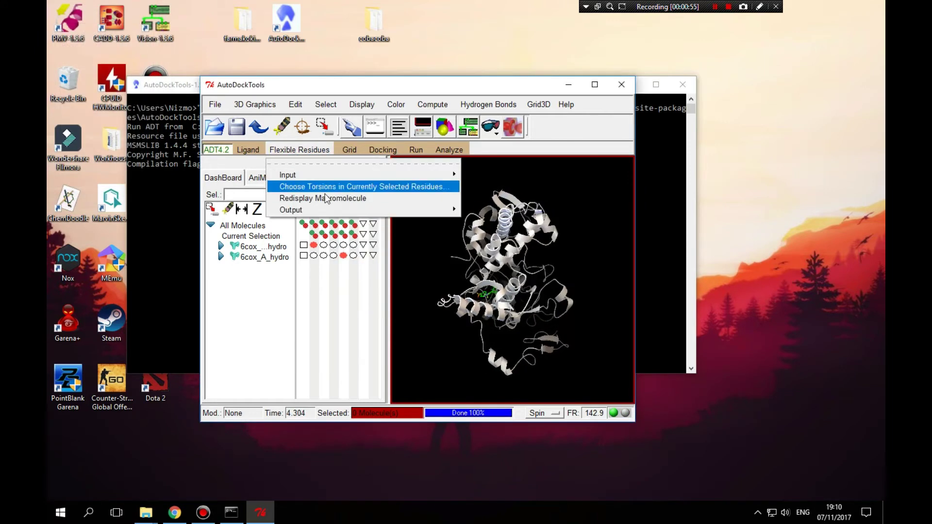
mouse_move(381, 214)
left_click(501, 231)
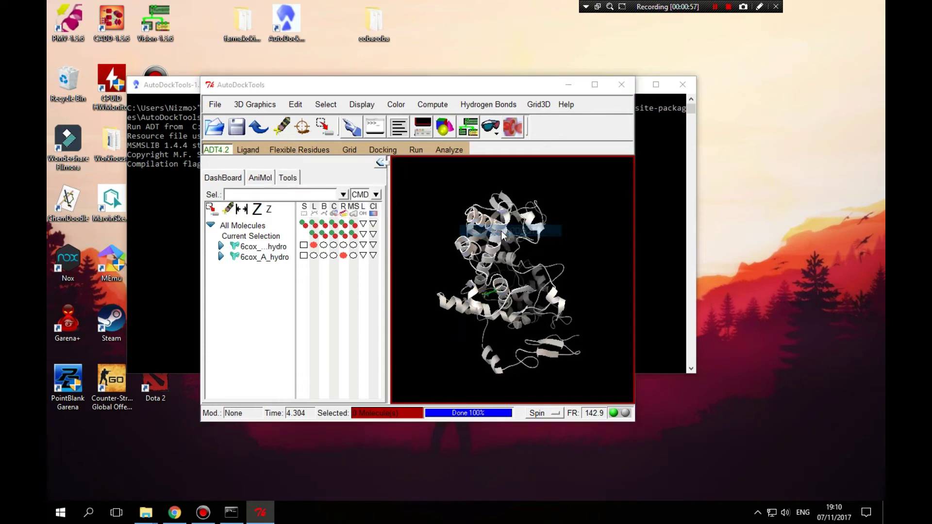
type("6")
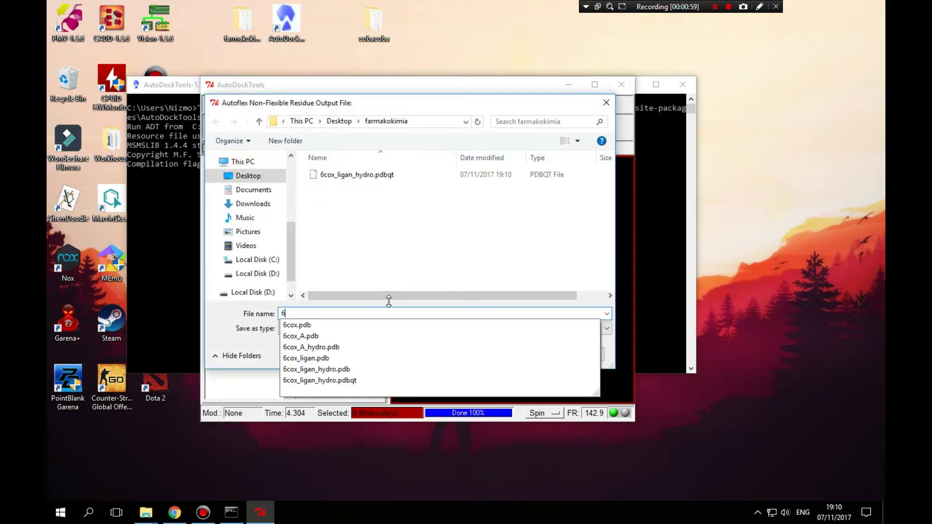
key("Down")
key("Down")
key("Down")
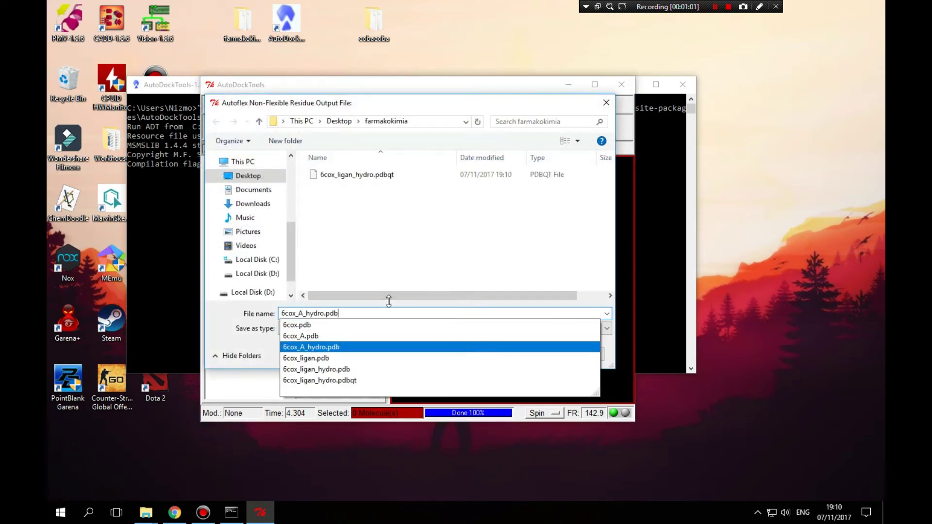
type("qt")
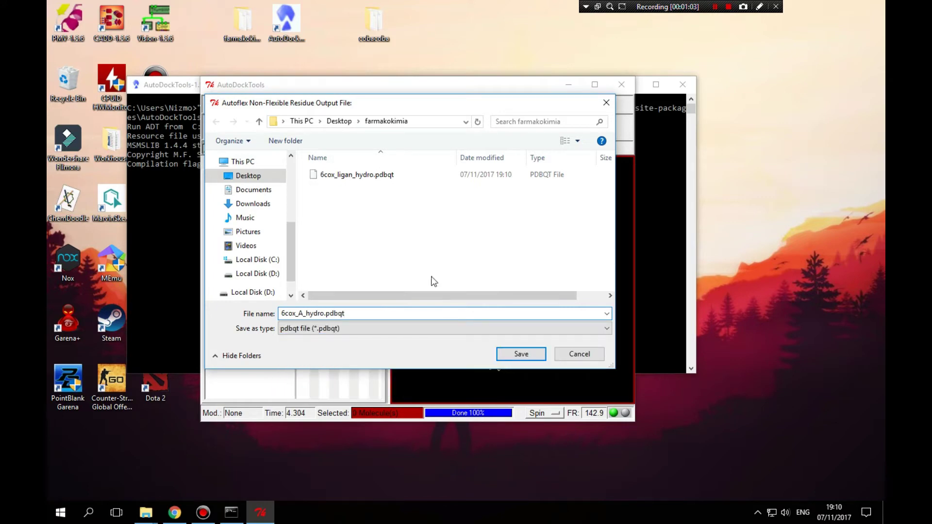
left_click(514, 355)
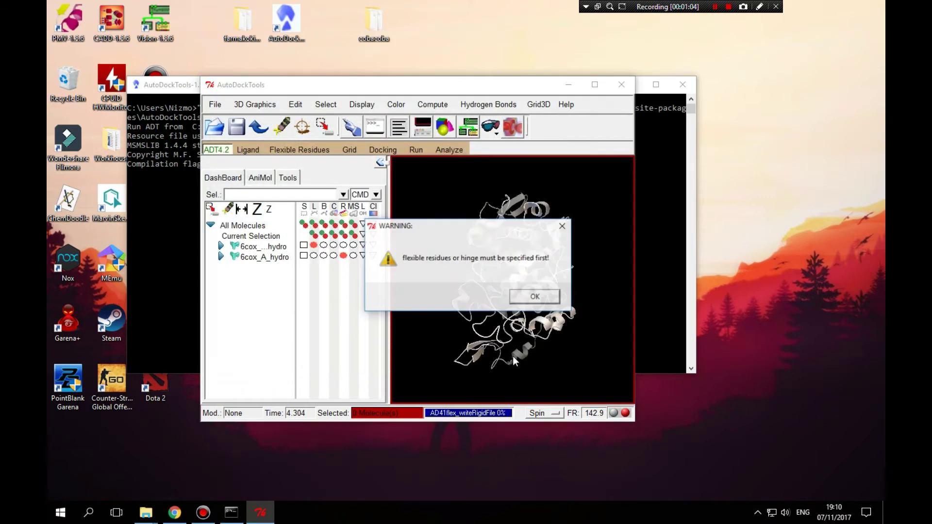
left_click(533, 295)
- Set the grid map types by choosing 6cox_ligan_hydro as the ligand
left_click(349, 150)
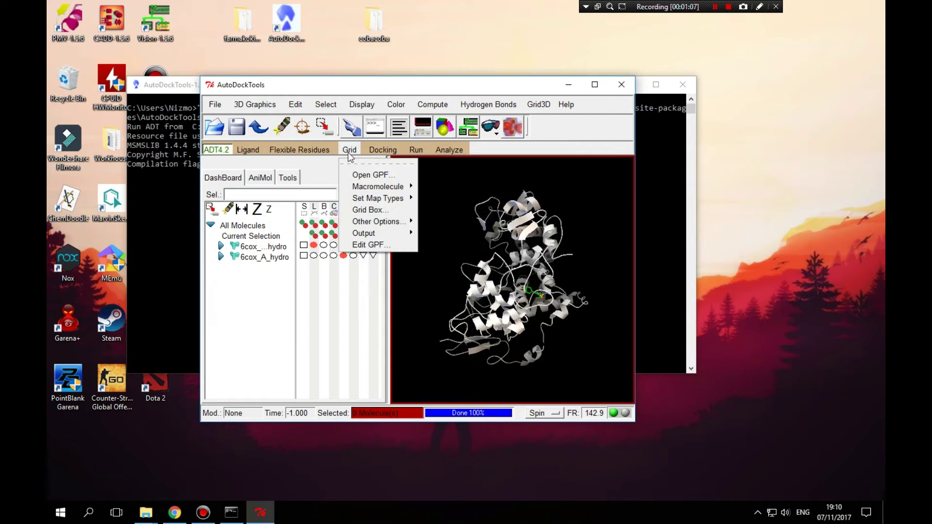
mouse_move(384, 198)
left_click(449, 219)
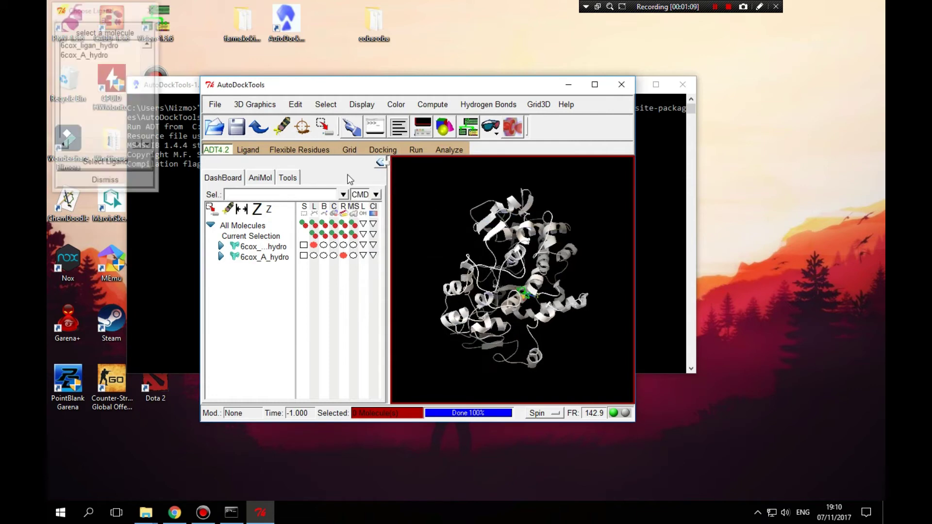
left_click(100, 45)
left_click(139, 164)
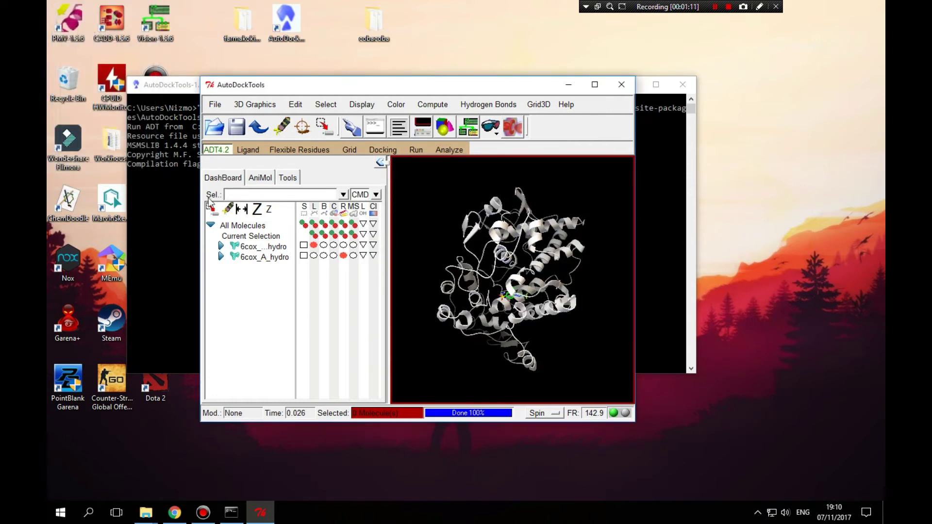
- Centre the grid box on the ligand, set 50 points in the x, y and z dimensions, and close it saving the current settings
left_click(349, 149)
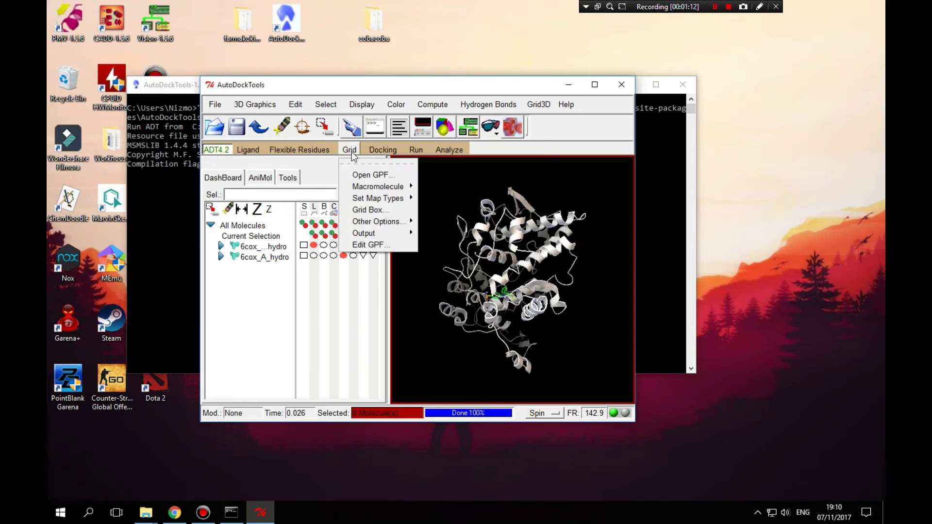
left_click(383, 210)
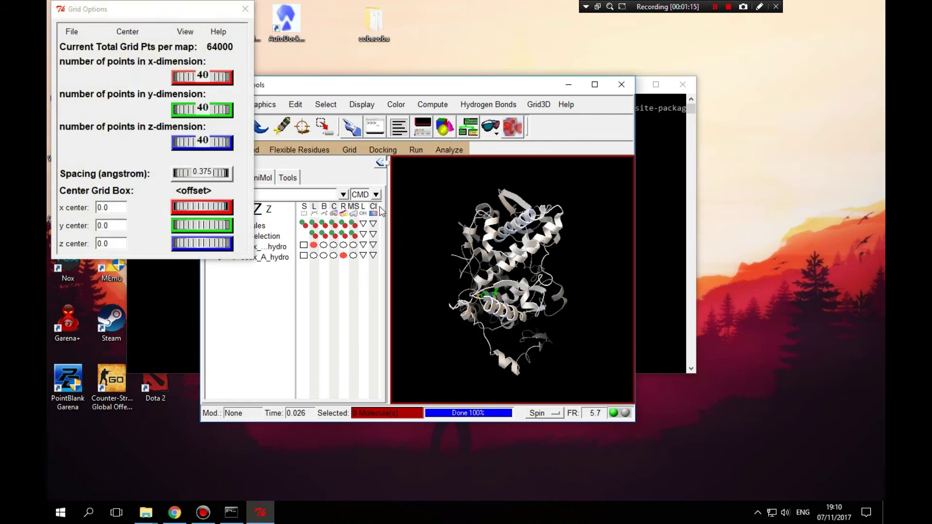
left_click(127, 31)
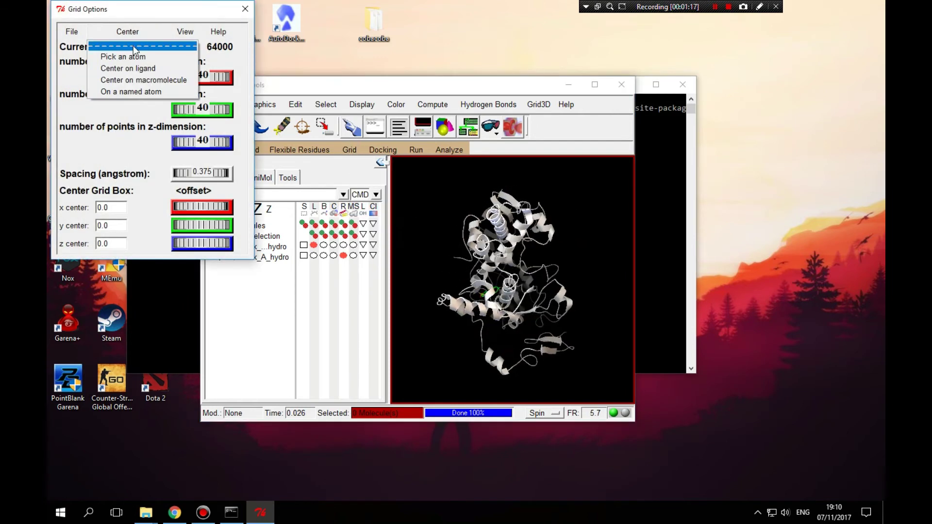
left_click(142, 69)
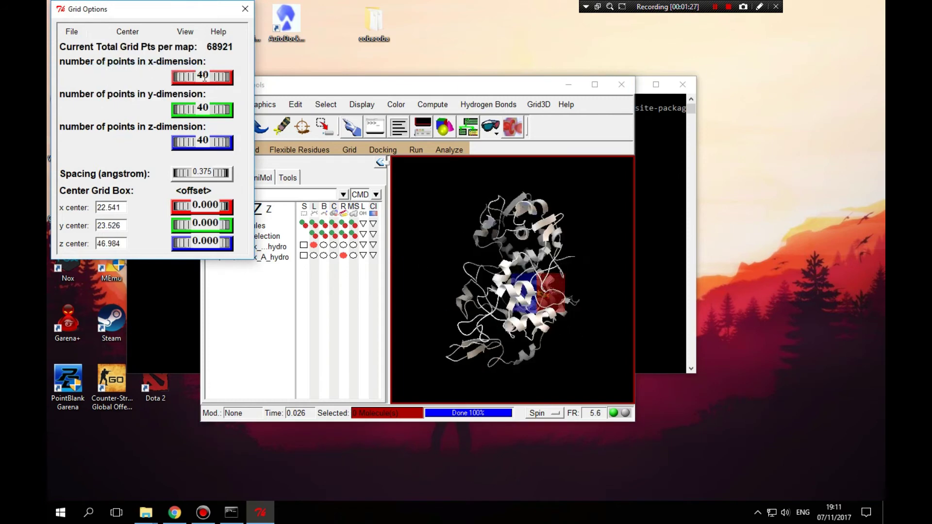
left_click_drag(199, 76, 207, 107)
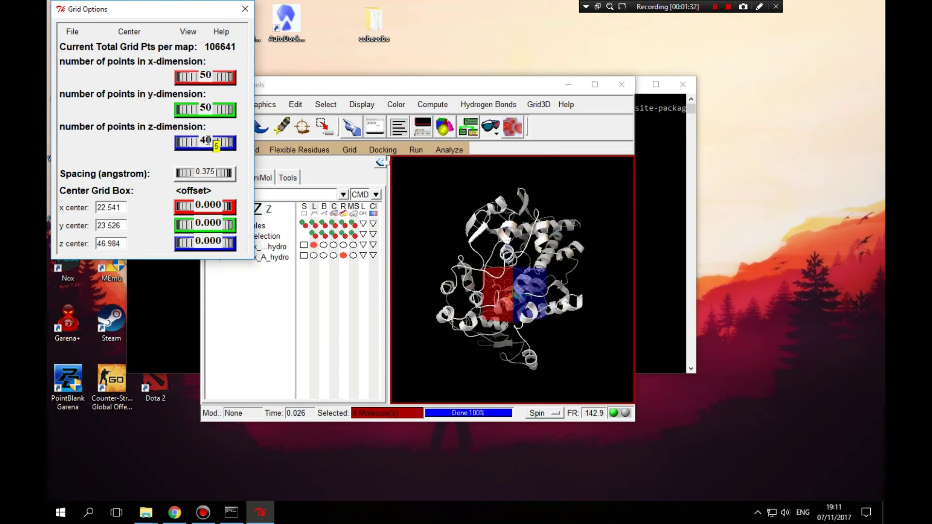
left_click(71, 31)
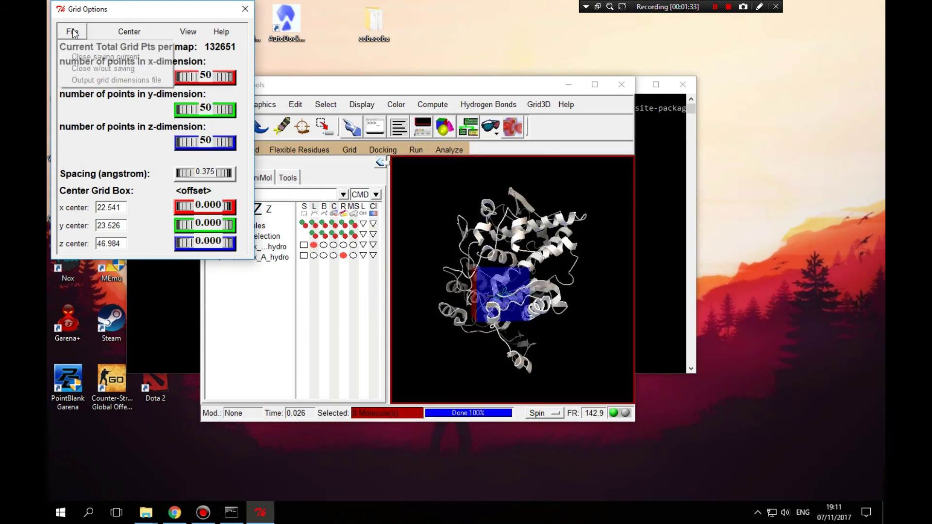
left_click(95, 57)
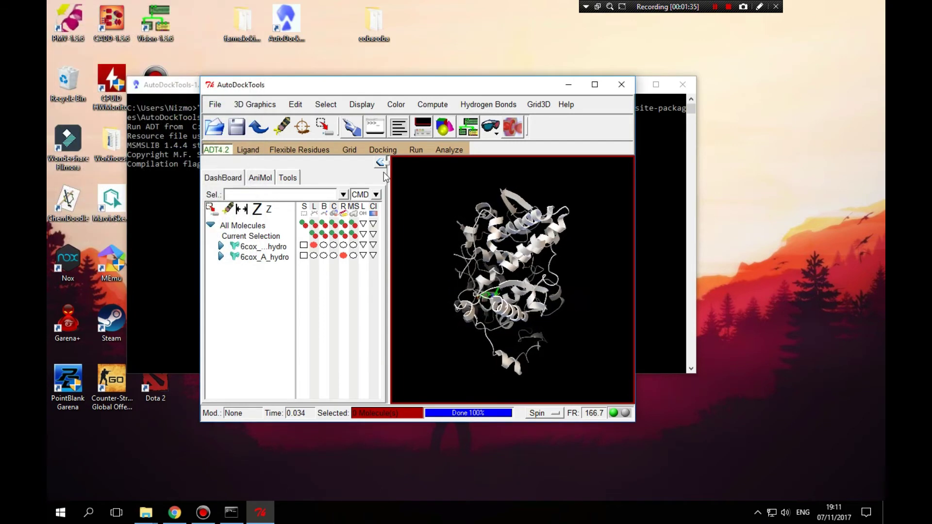
- Choose 6cox_A_hydro as the grid macromolecule and accept the initialization notice
left_click(349, 150)
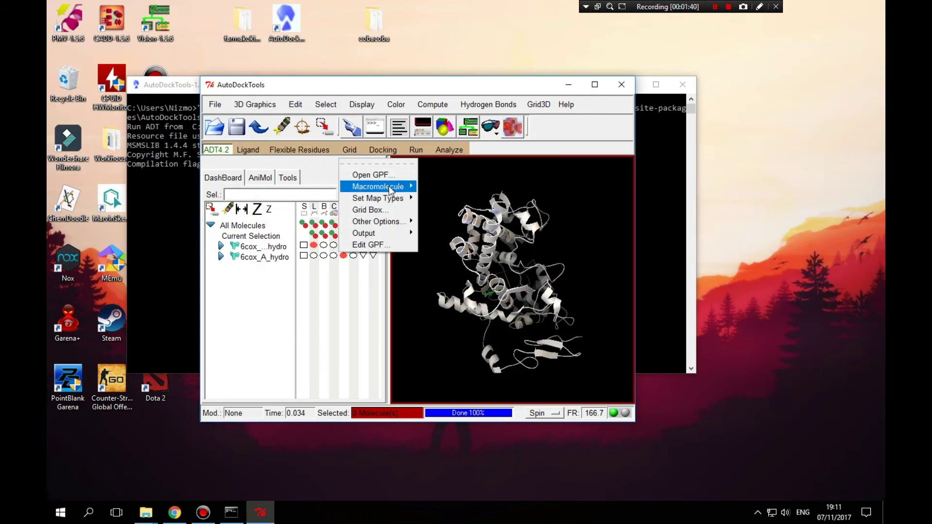
mouse_move(396, 186)
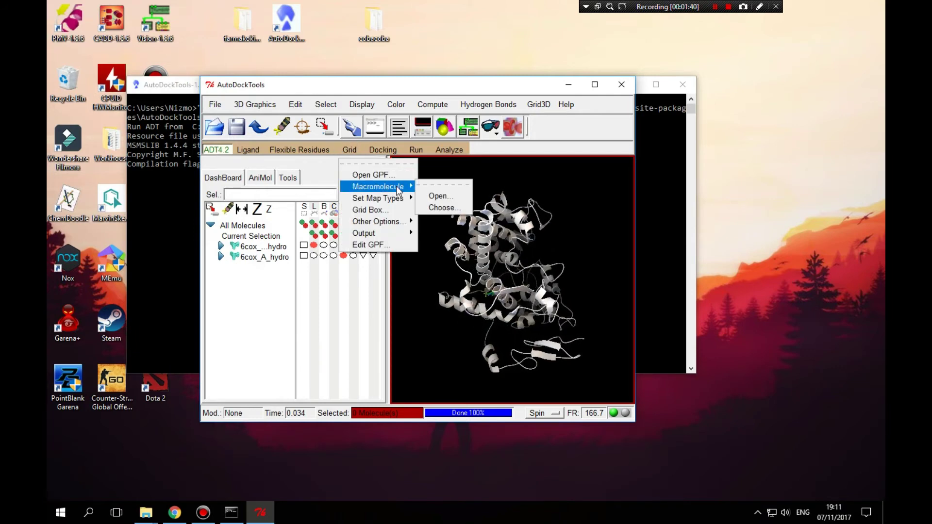
left_click(456, 209)
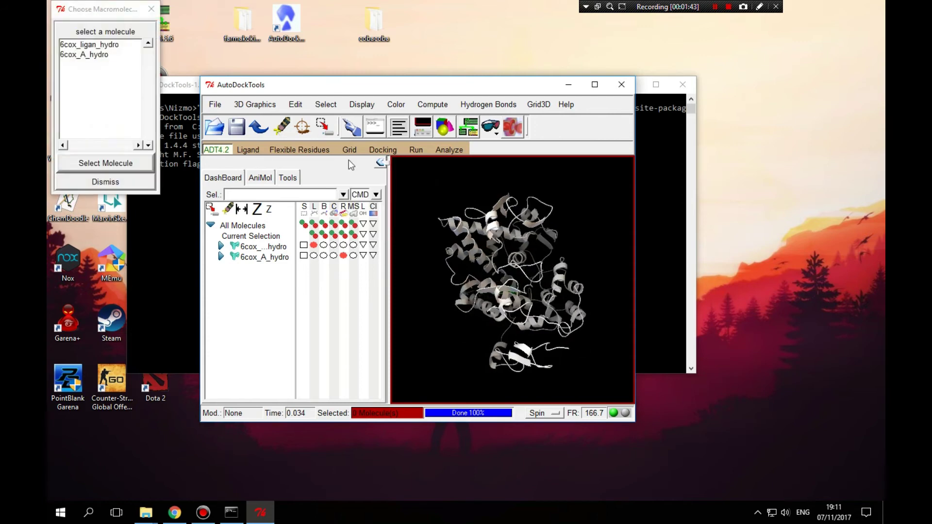
left_click(97, 55)
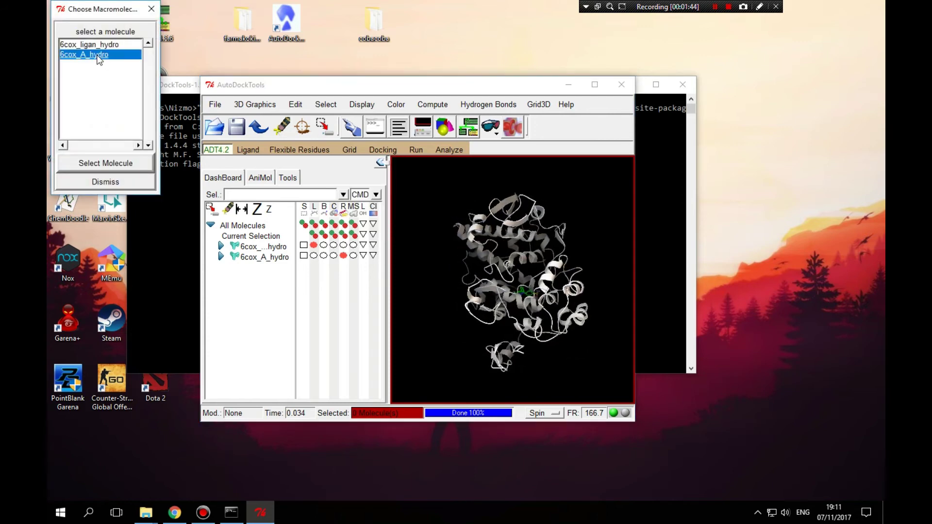
left_click(127, 167)
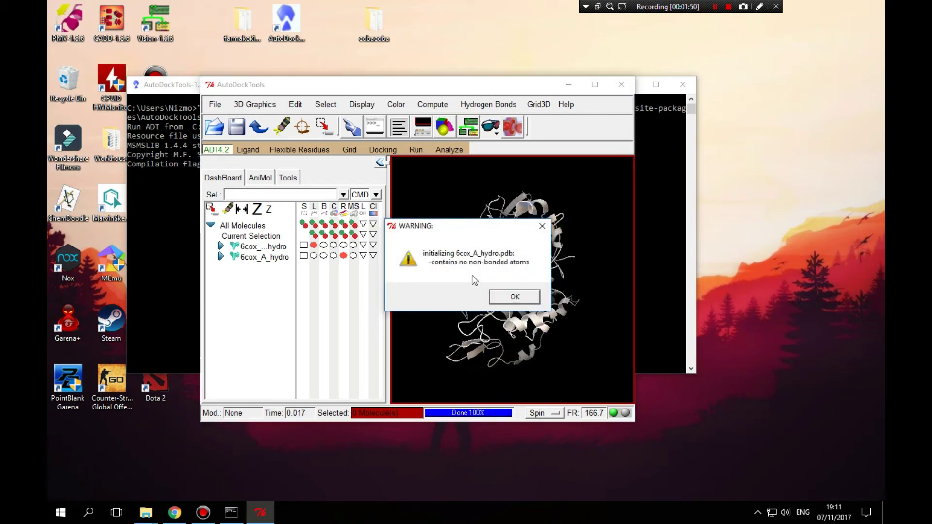
left_click(515, 297)
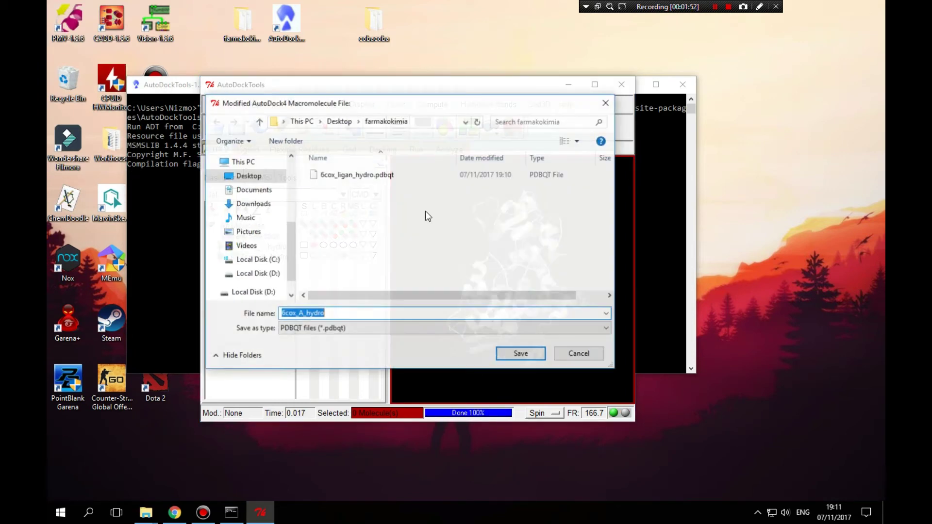
- Save the modified AutoDock4 macromolecule as 6cox_A_hydro.pdbqt in the farmakokimia folder
type("6cox")
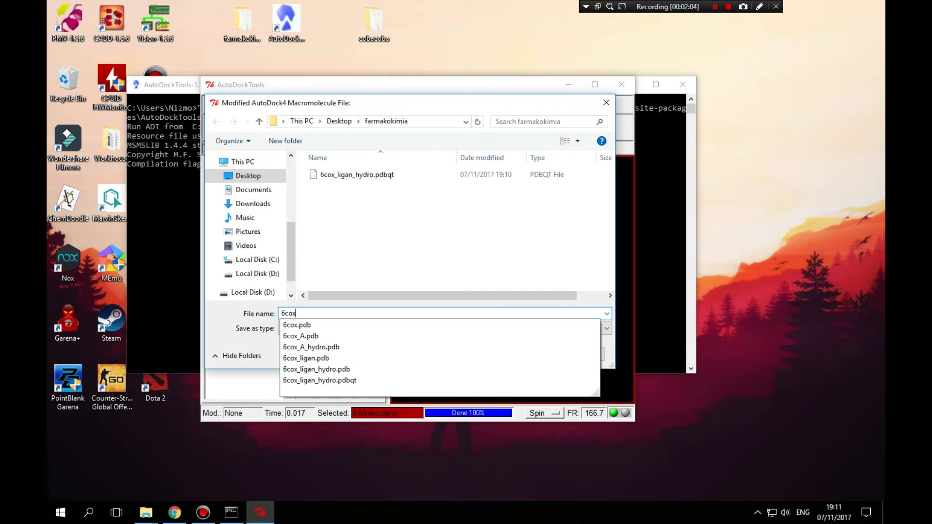
type("_A_hydro")
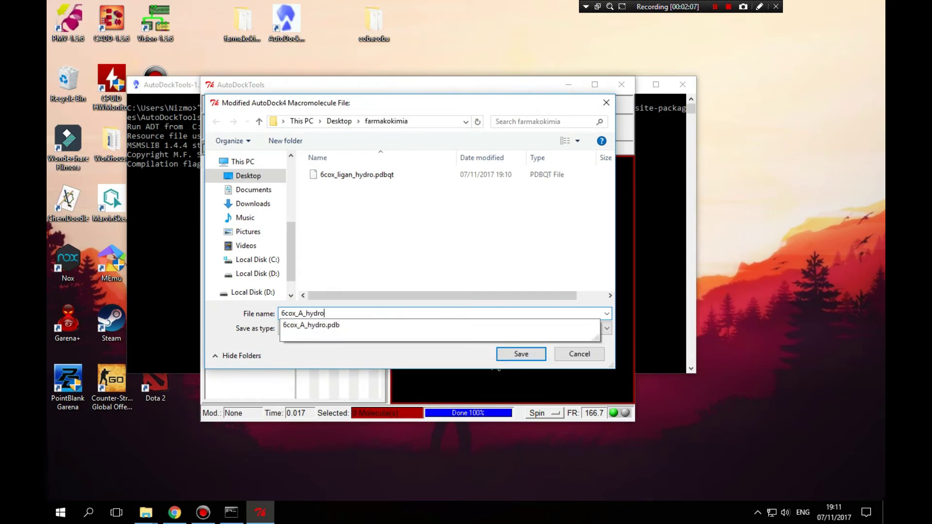
type(".pdbqt")
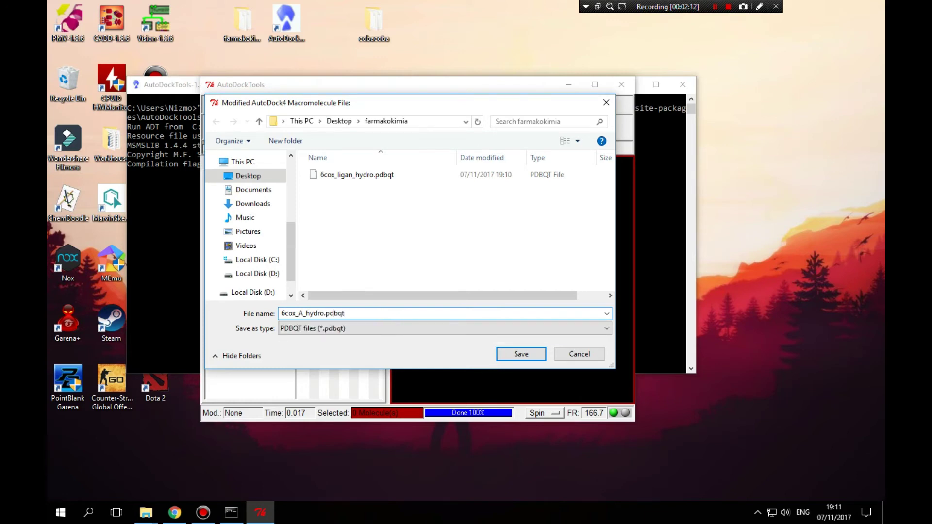
left_click(520, 354)
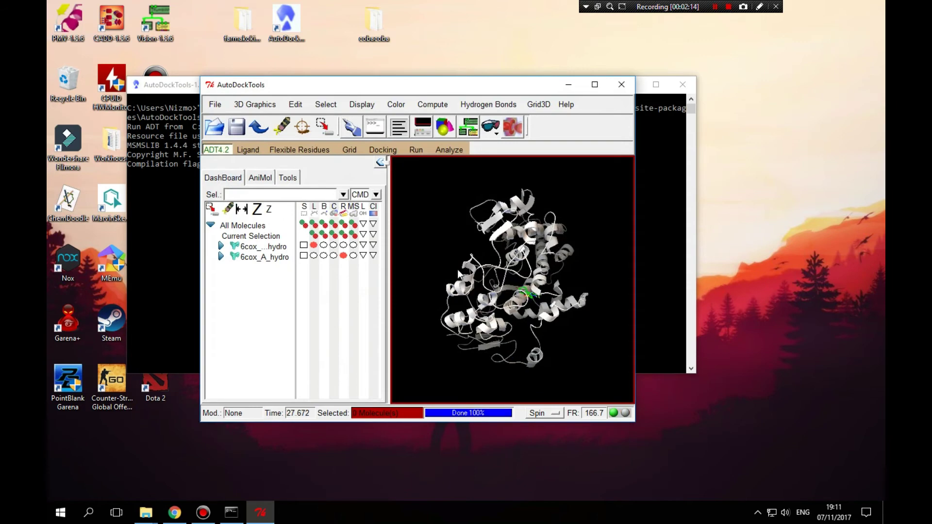
- Choose 6cox_ligan_hydro as the docking ligand and accept its parameters with random initial position, dihedral offset and dihedrals
left_click(382, 149)
mouse_move(403, 199)
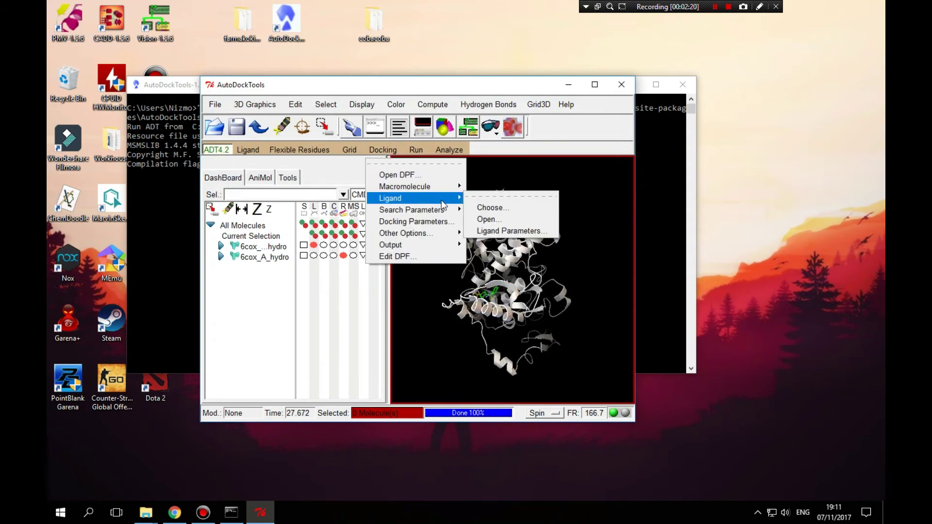
left_click(493, 208)
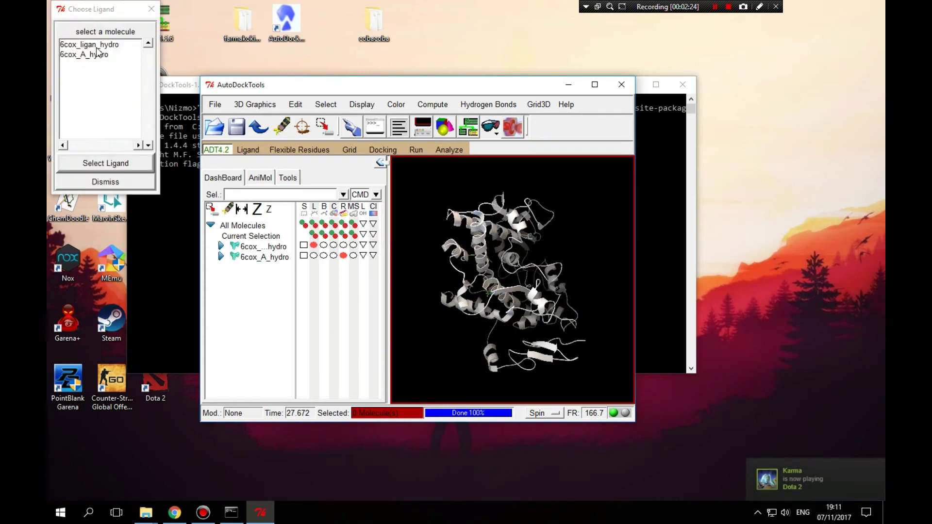
left_click(89, 44)
left_click(128, 168)
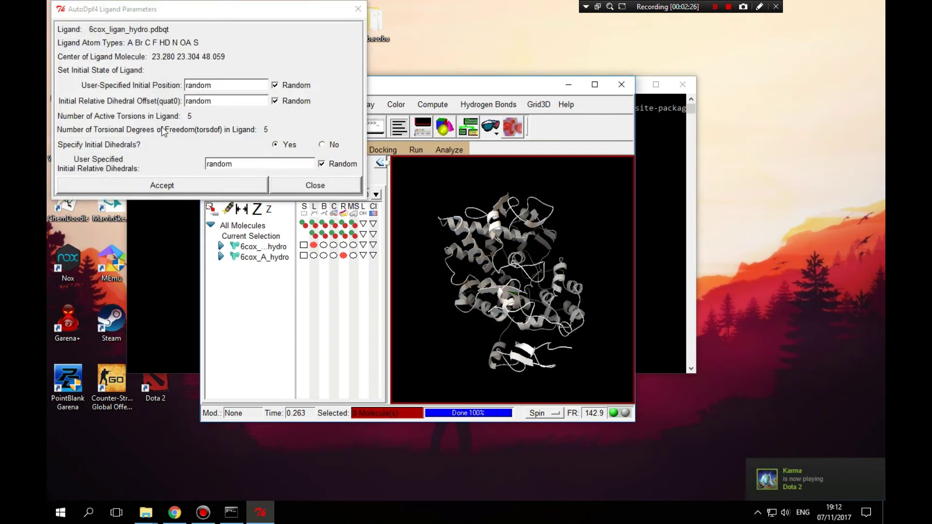
left_click(215, 187)
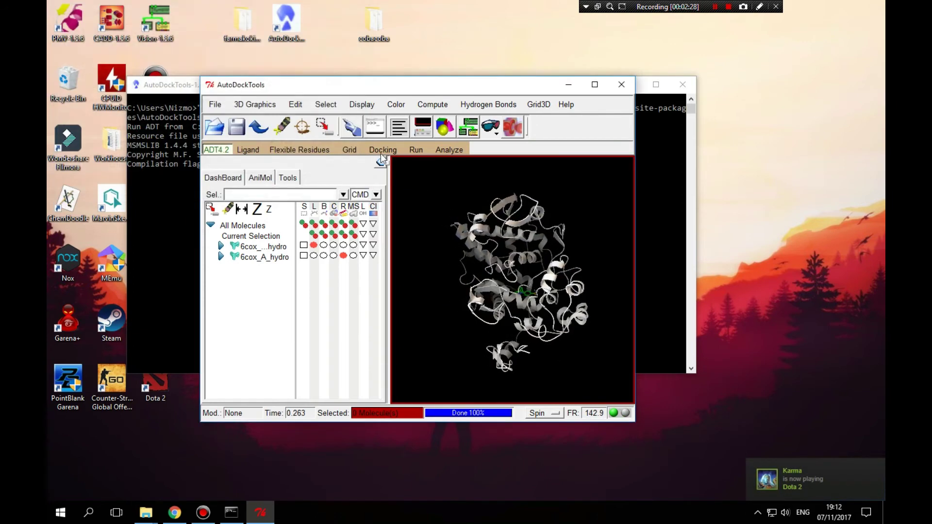
- Choose the maximum number of evals preset in the genetic algorithm search parameters and accept them
left_click(383, 149)
mouse_move(433, 214)
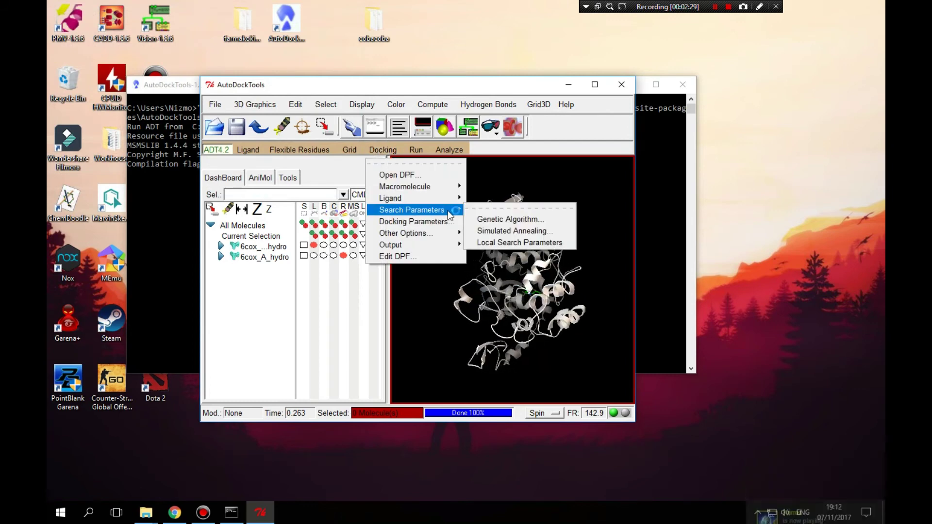
left_click(498, 217)
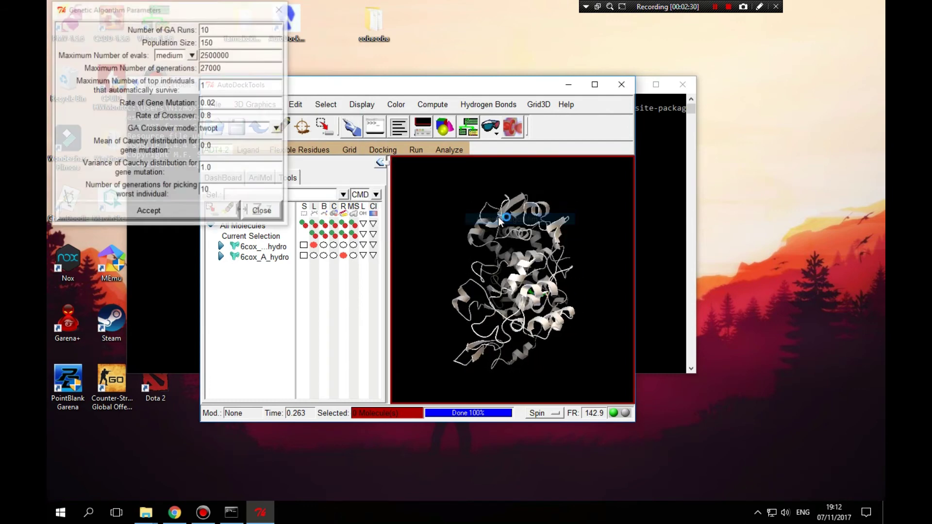
left_click(192, 55)
left_click(166, 79)
left_click(149, 211)
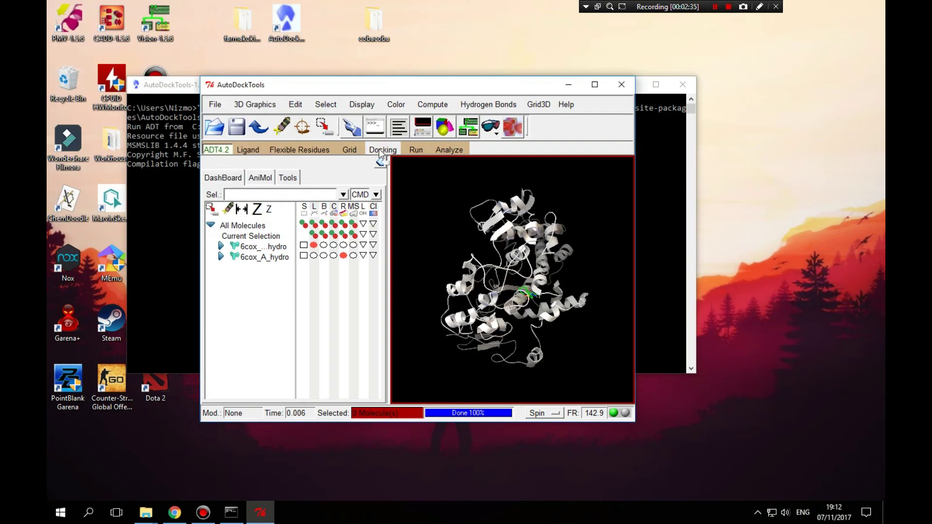
- Set the docking macromolecule's rigid filename to 6cox_A_hydro.pdbqt from the farmakokimia folder
left_click(383, 150)
mouse_move(442, 186)
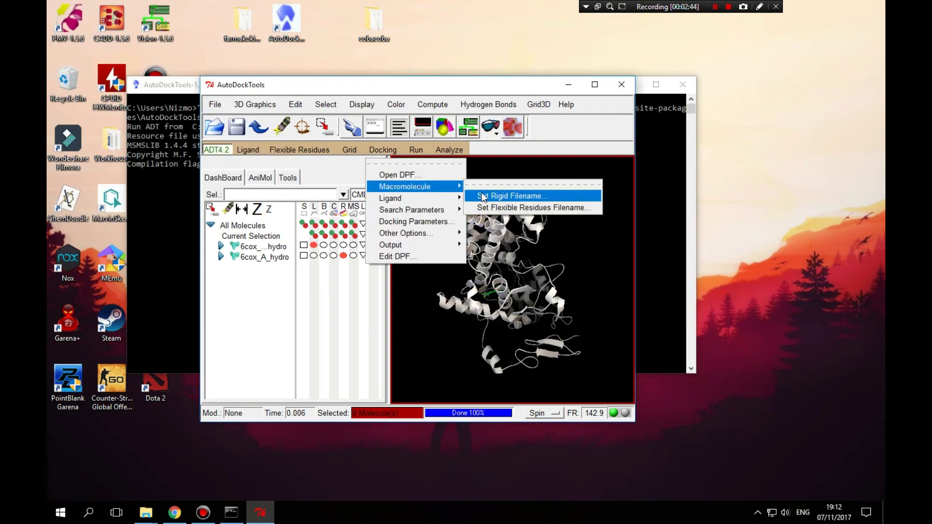
left_click(492, 197)
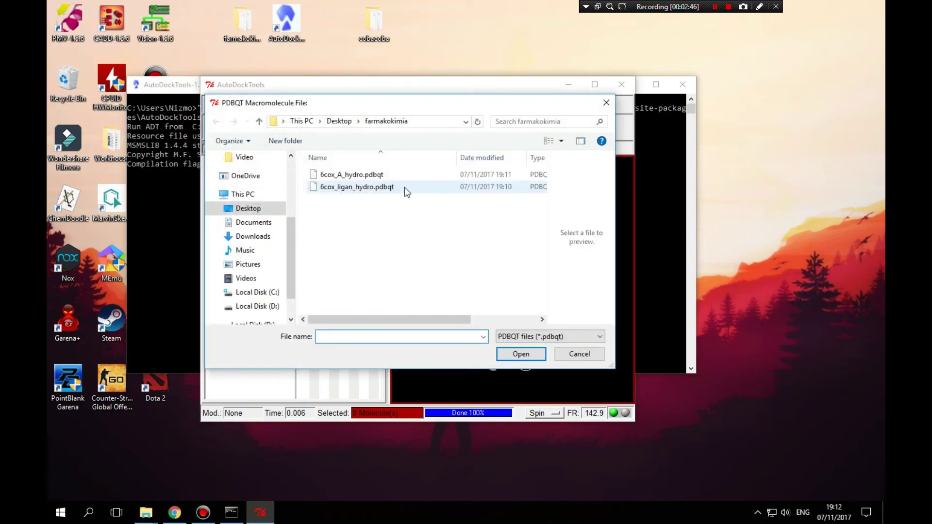
left_click(380, 175)
left_click(516, 358)
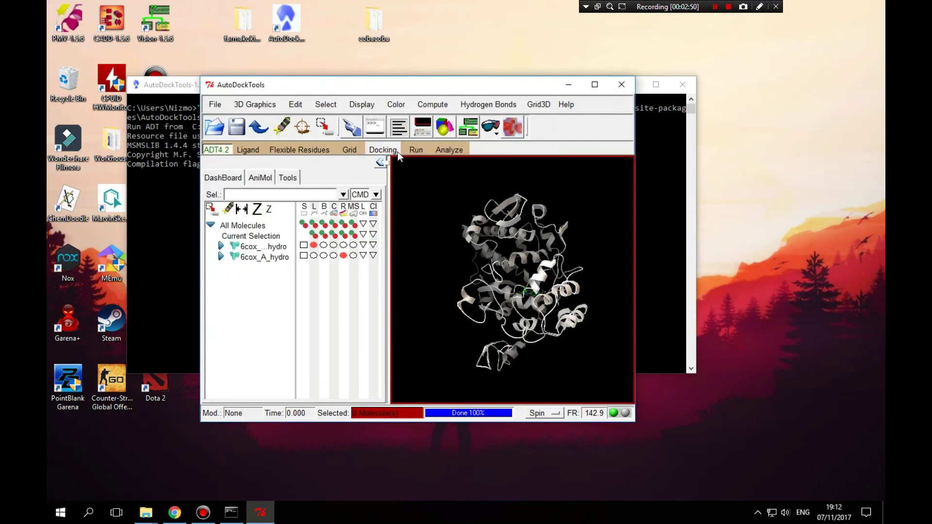
- Save the AutoDock4.2 GALS docking parameters as a DPF file named 6cox_dpf in the farmakokimia folder
left_click(383, 150)
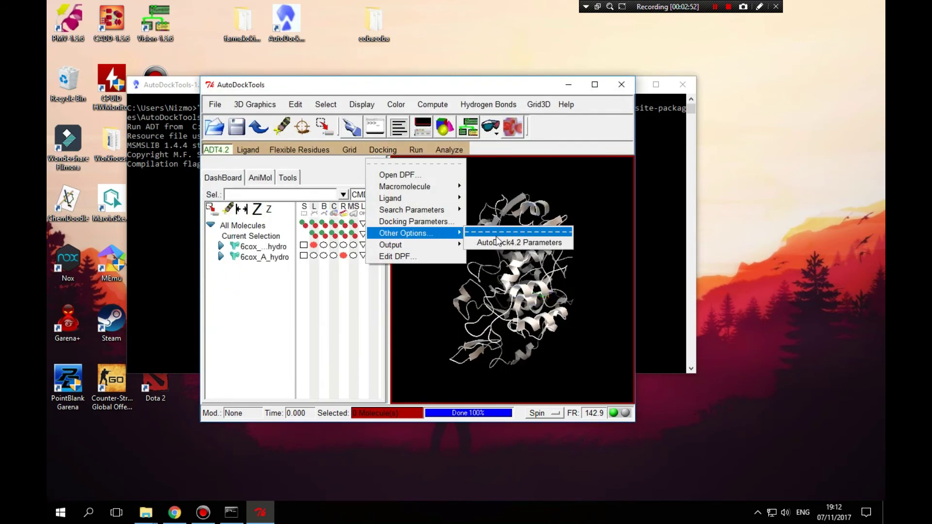
mouse_move(453, 246)
left_click(494, 254)
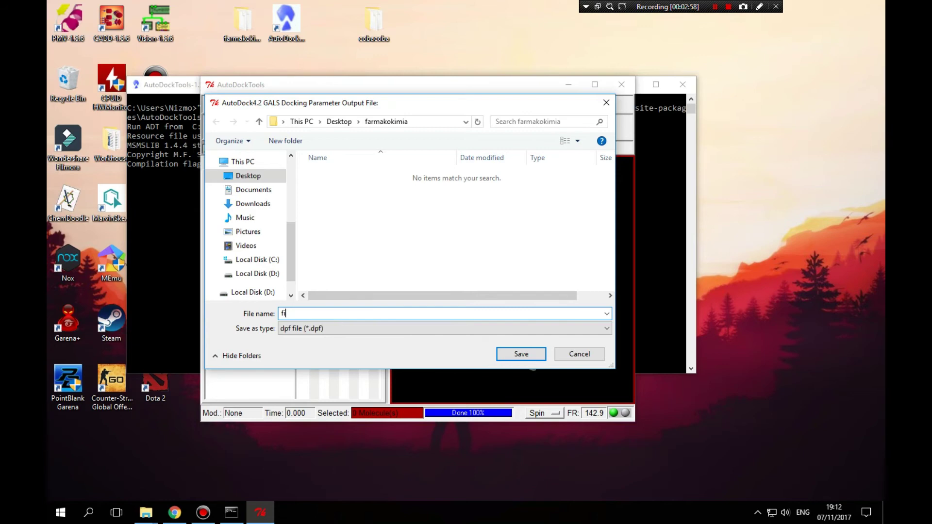
type("6cox")
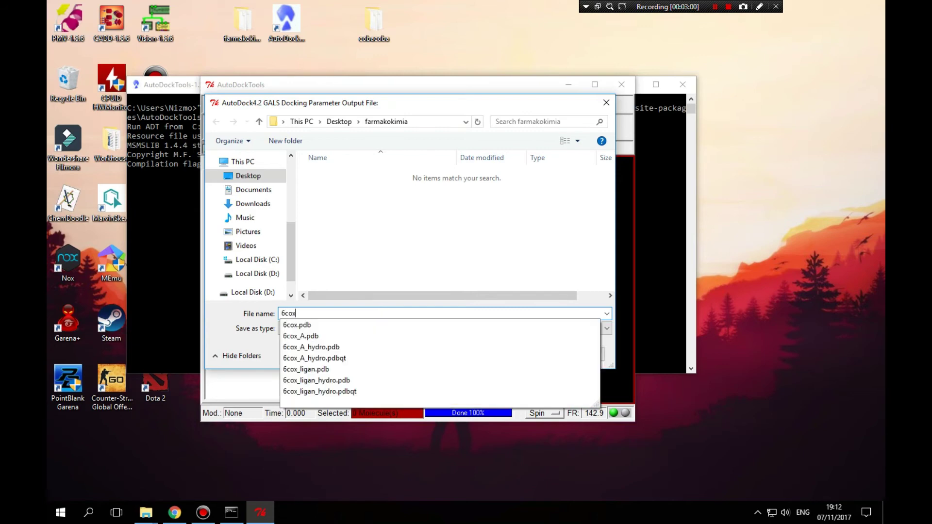
type("_")
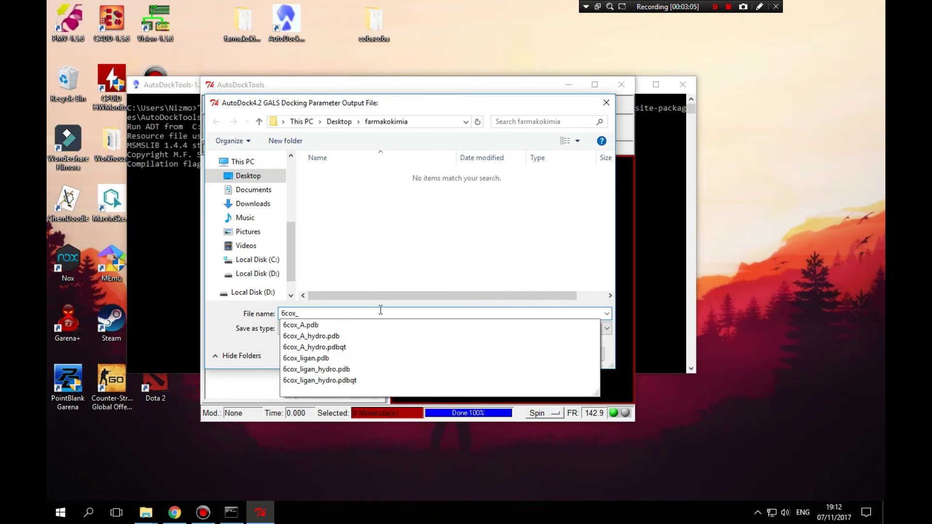
type("dpf")
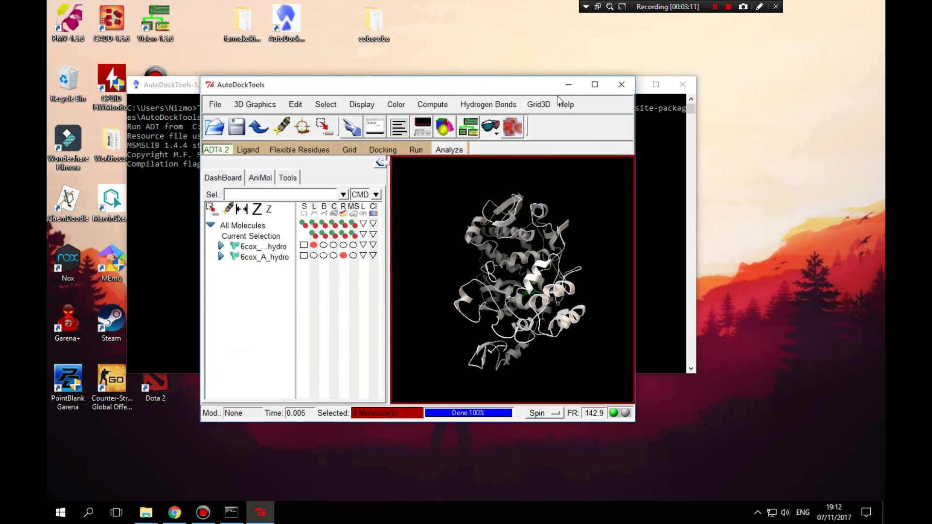
left_click(733, 9)
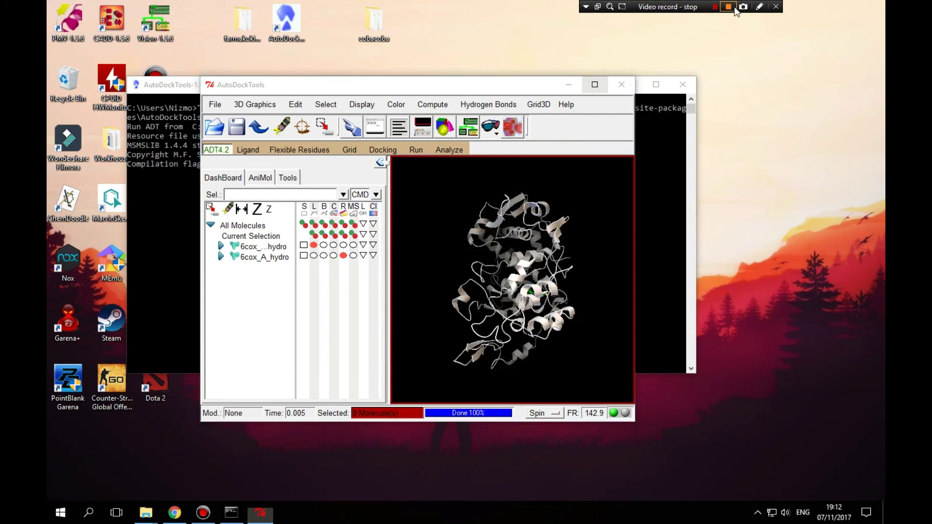